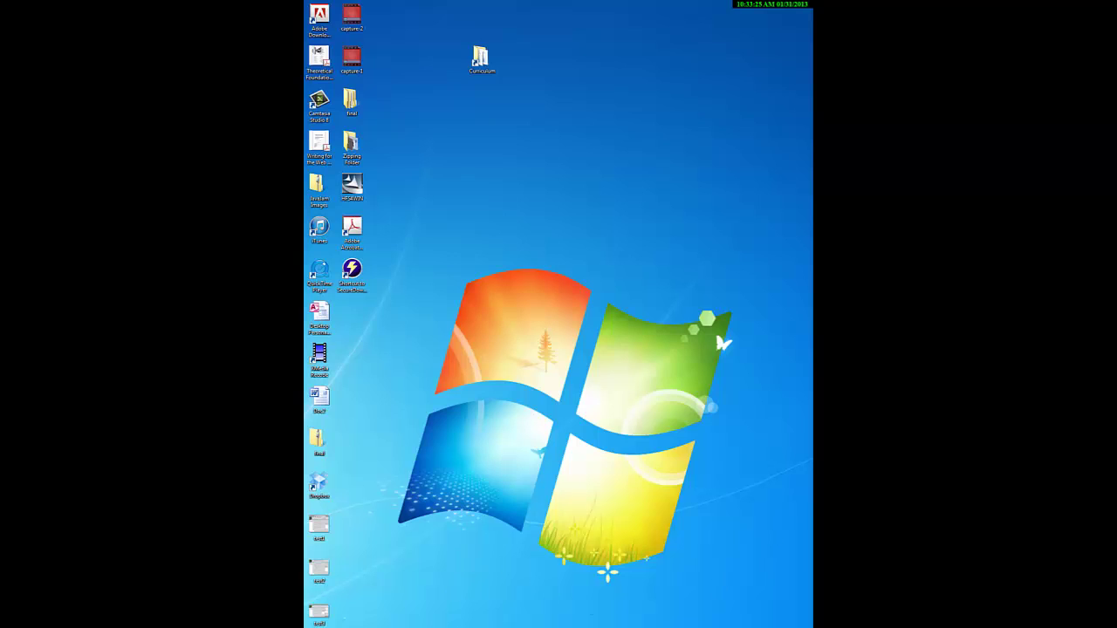
Launch Visio 2013 from the installed programs.
key("super")
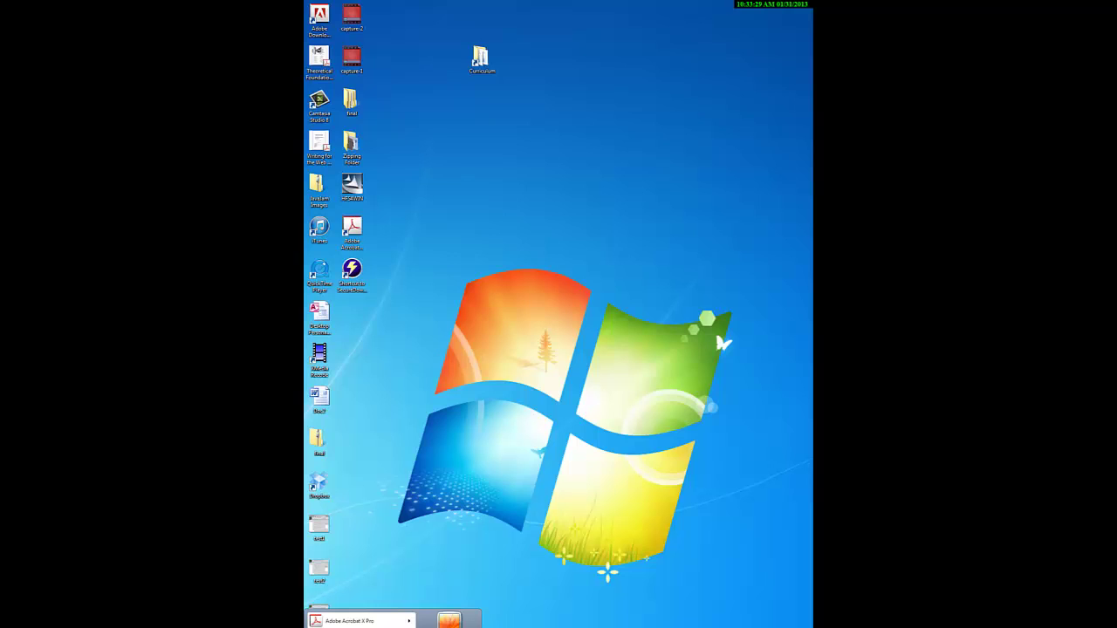
scroll(359, 621, "down", 3)
key("Return")
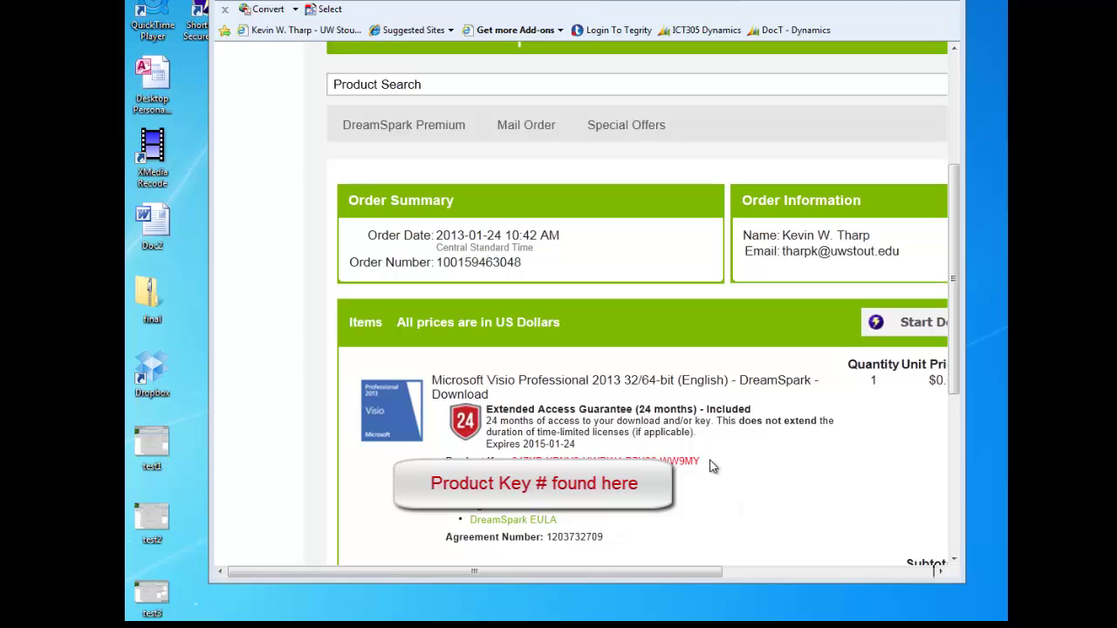
Copy the product key from the DreamSpark order page and activate Office by entering it in the product key field.
left_click_drag(711, 466, 511, 460)
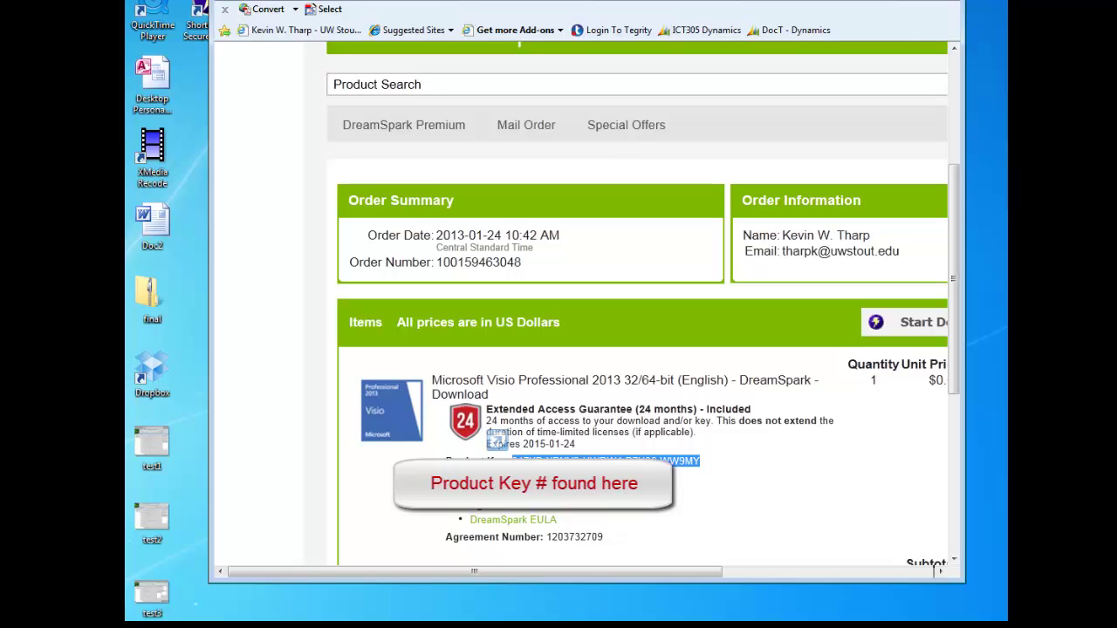
left_click_drag(495, 440, 376, 608)
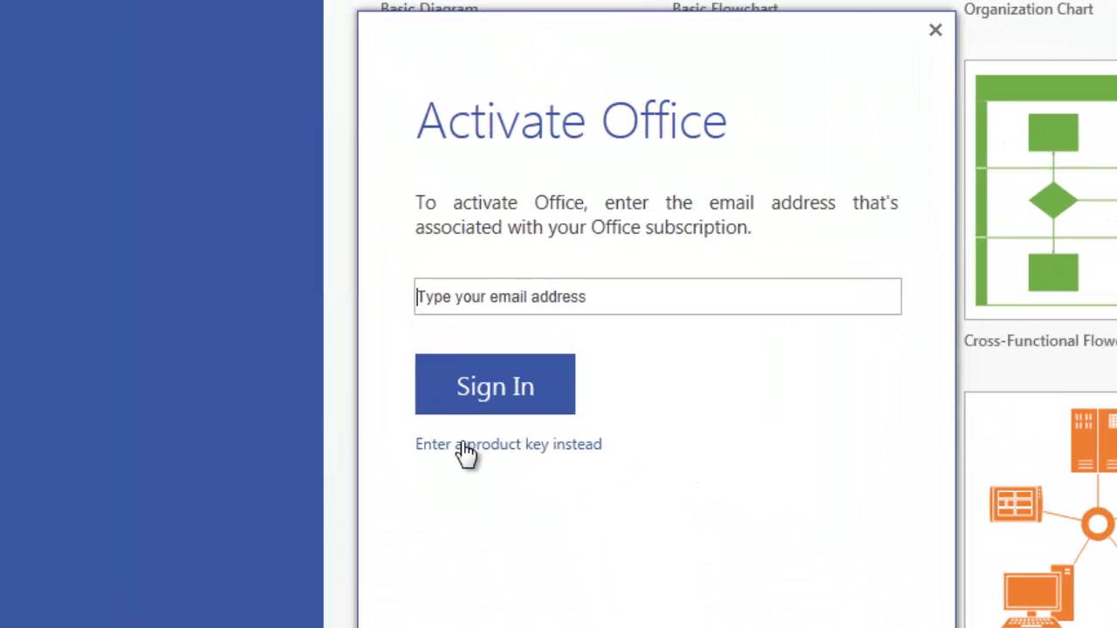
left_click(466, 445)
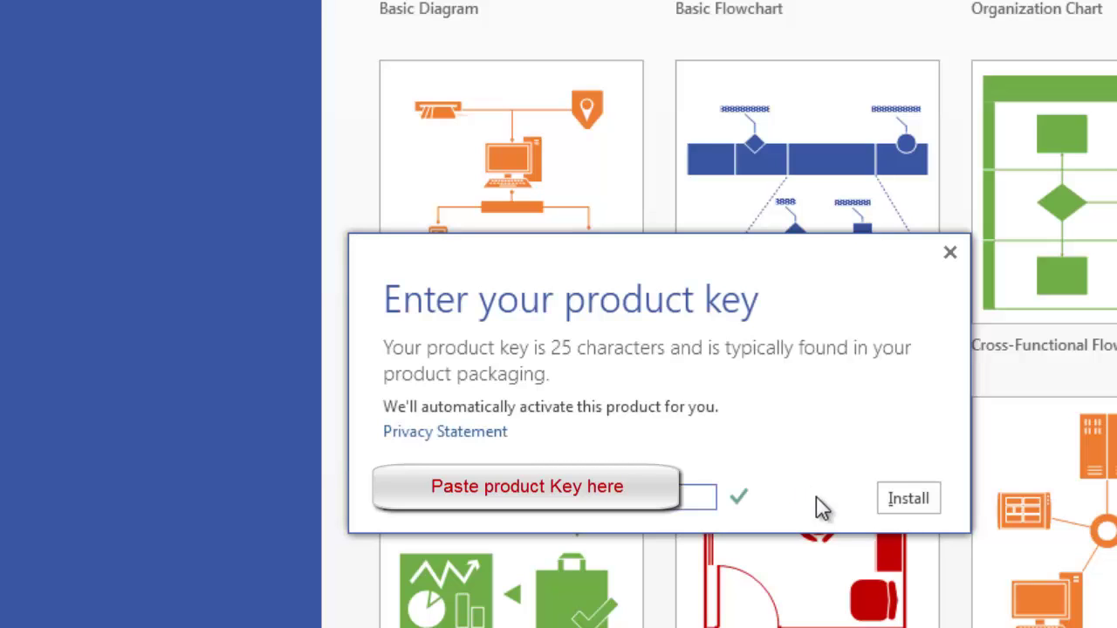
left_click(910, 501)
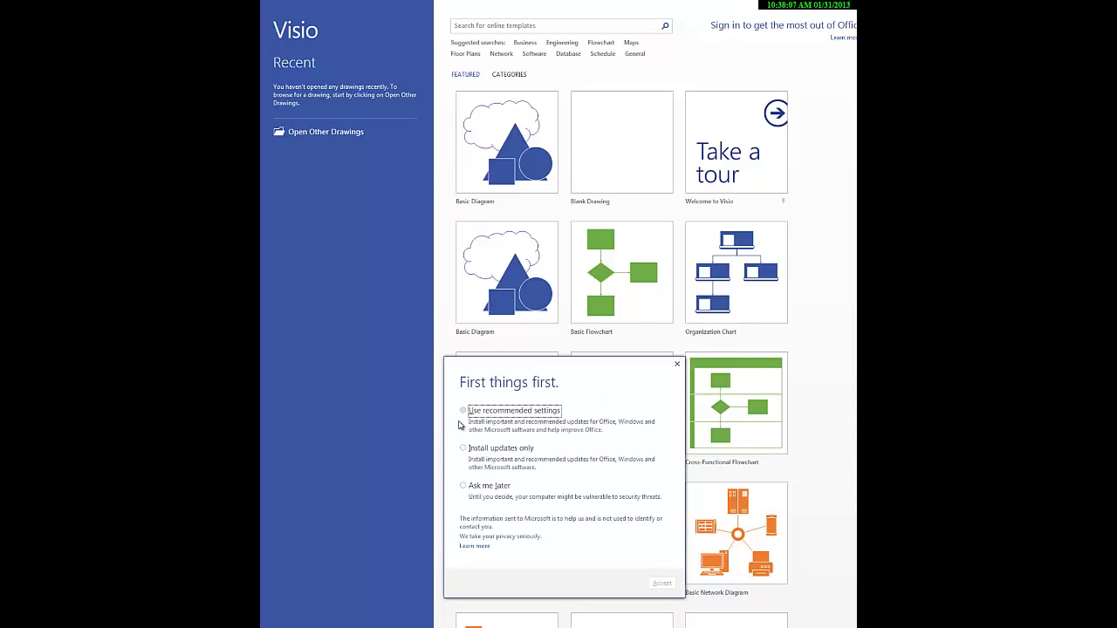
Accept the recommended settings for Office updates.
left_click(464, 410)
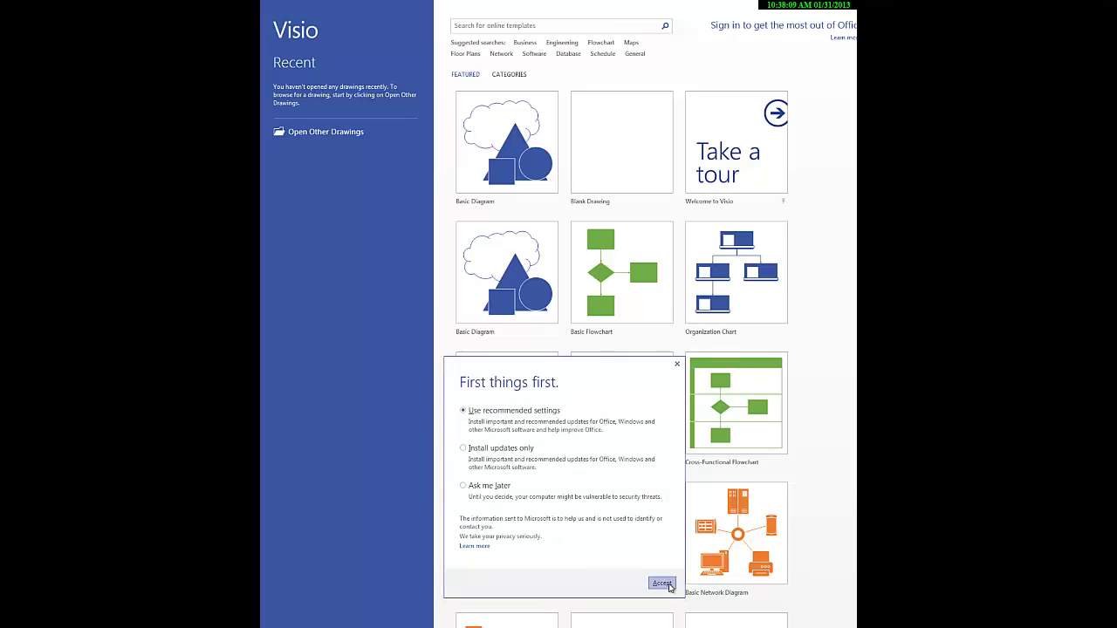
left_click(661, 583)
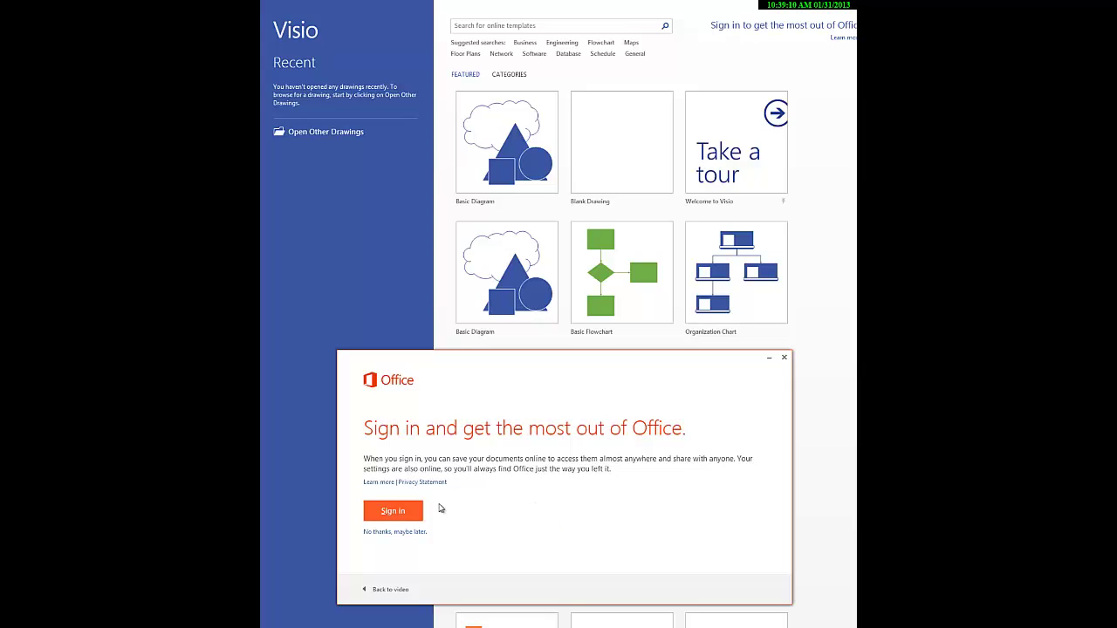
Try the Microsoft account sign-in, then finish the Office introduction by declining sign-in and the what's-new tour.
left_click(394, 514)
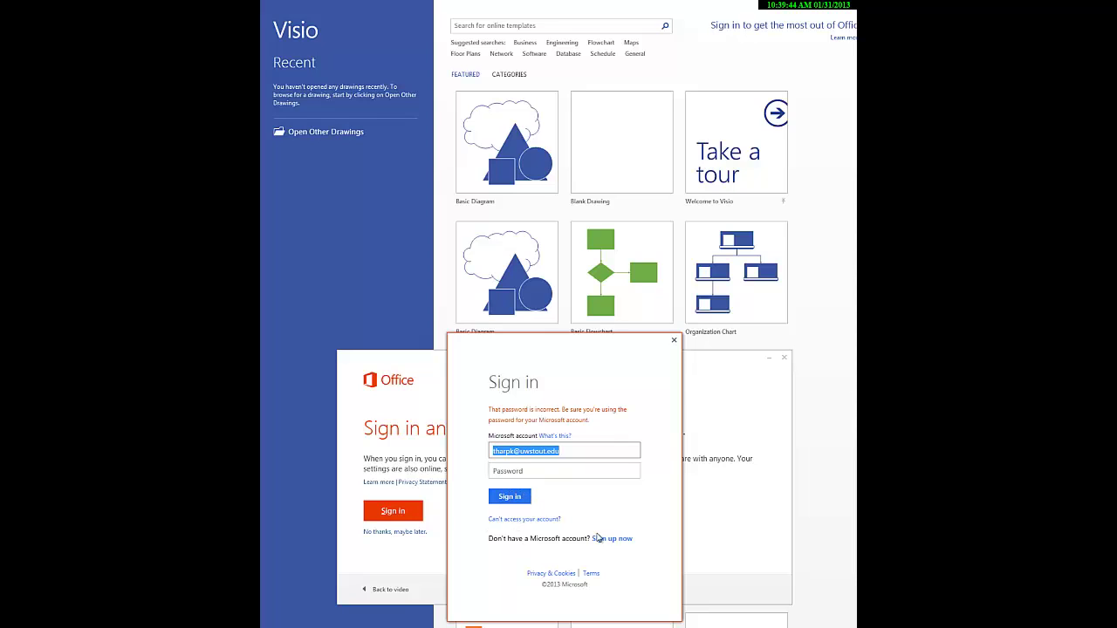
left_click(623, 540)
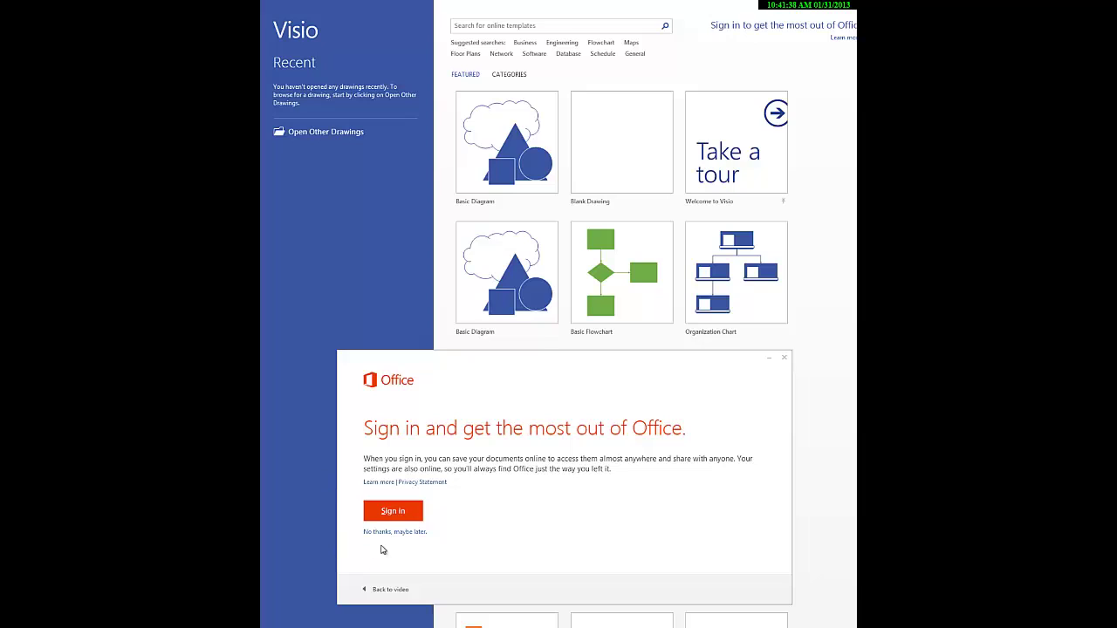
left_click(388, 532)
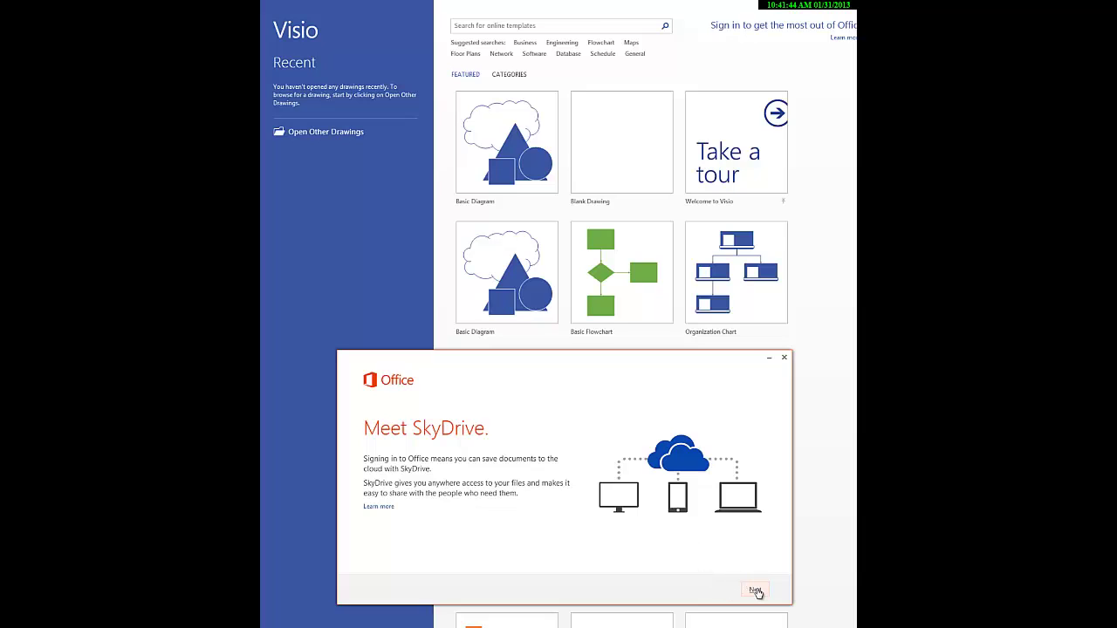
left_click(755, 590)
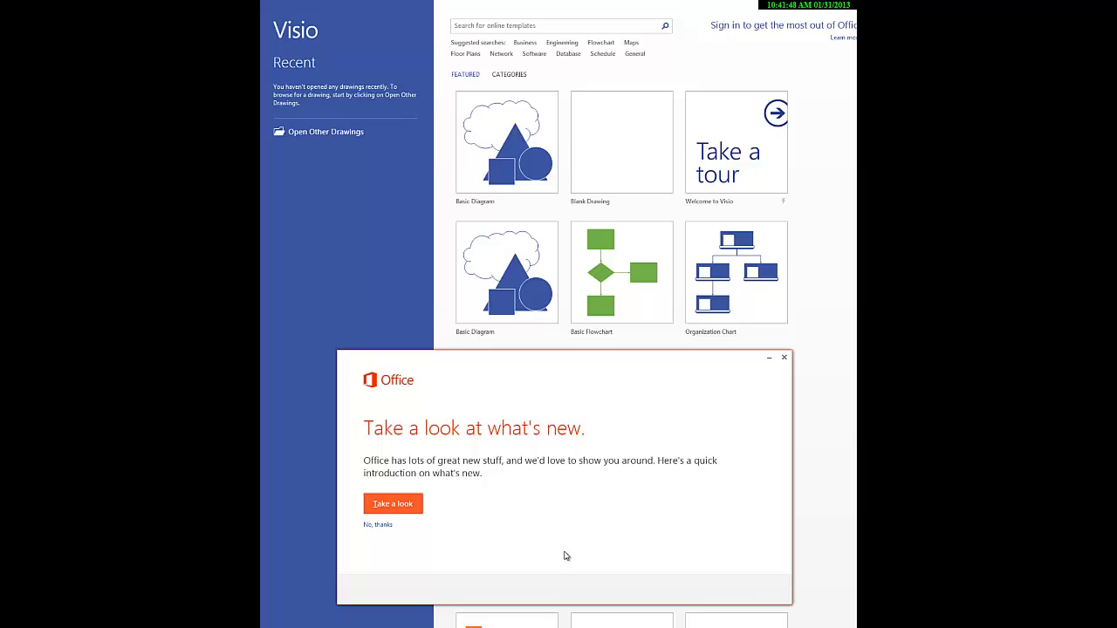
left_click(378, 525)
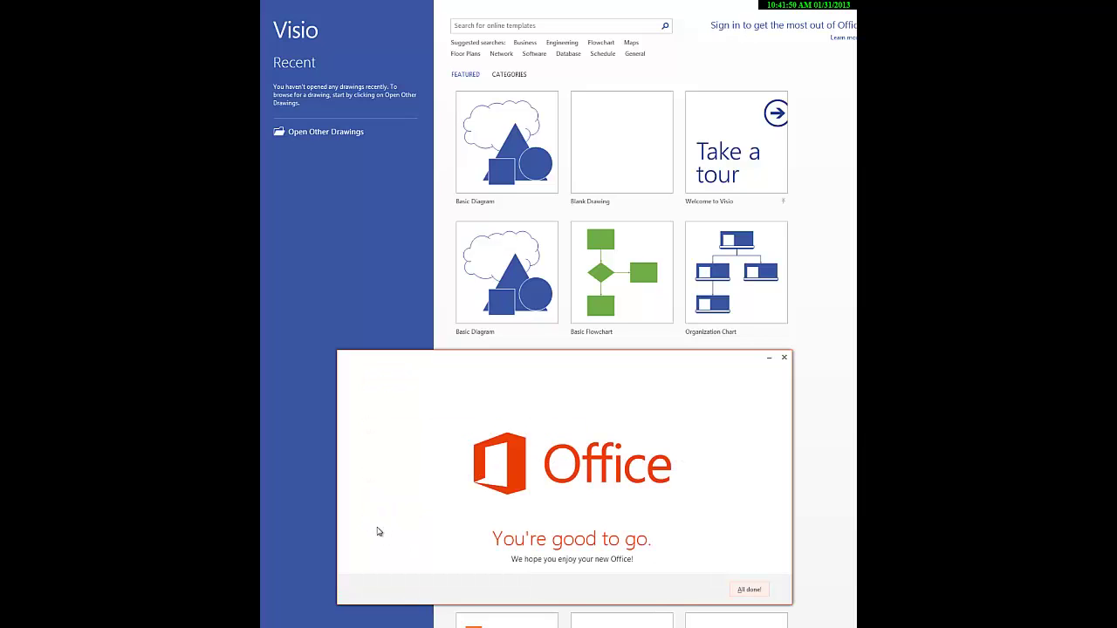
left_click(747, 590)
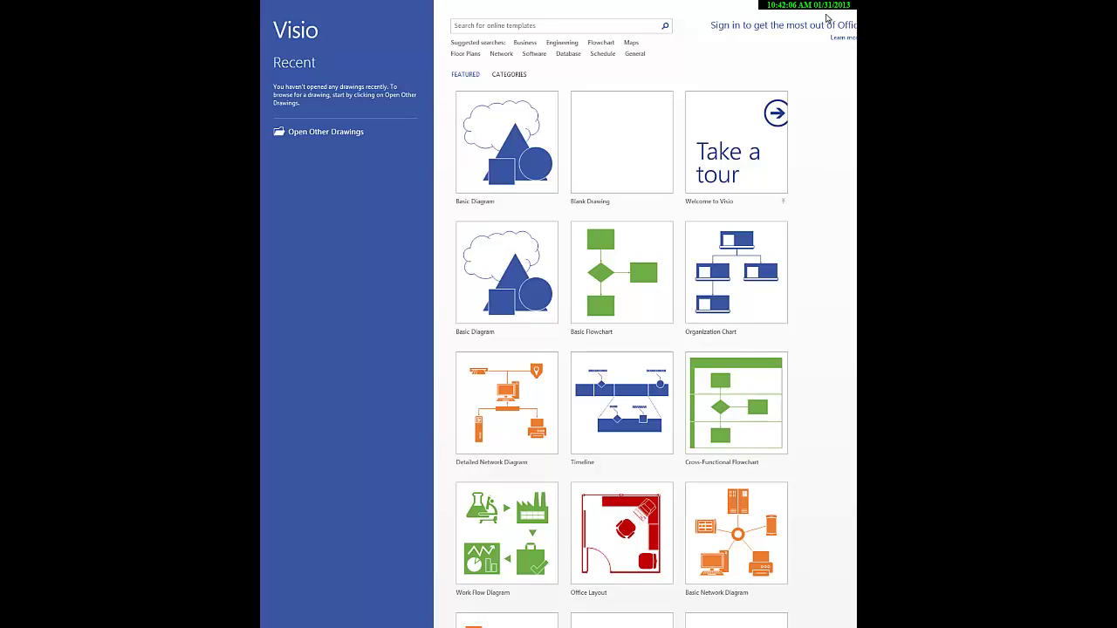
Restore the Visio window from full screen, move it to the desktop's upper-left corner and widen it to fit three template columns.
left_click(834, 7)
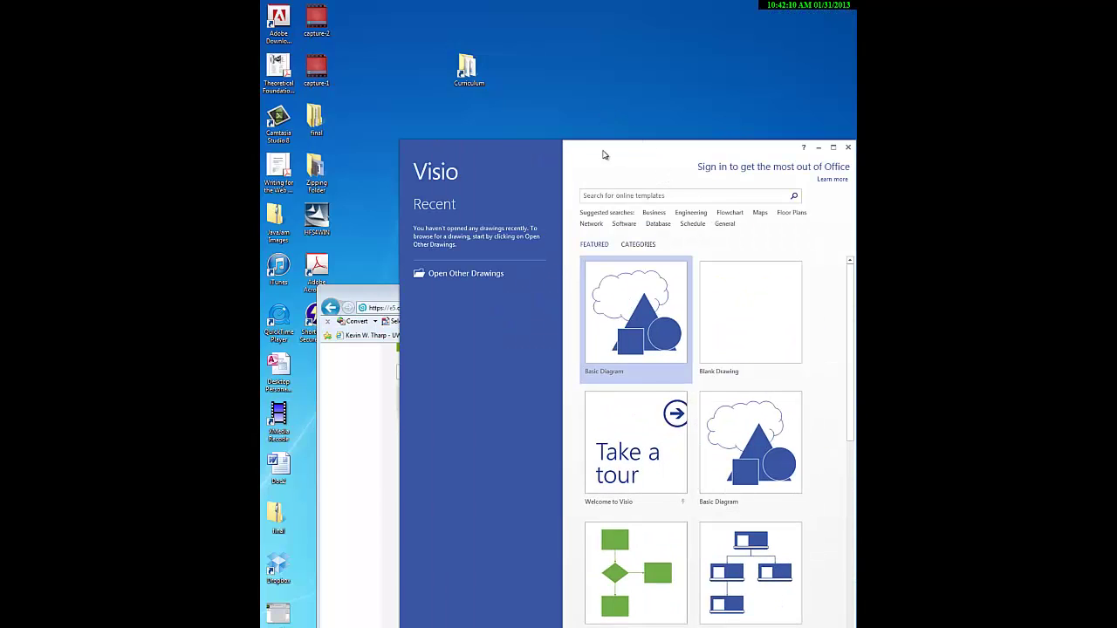
left_click_drag(623, 155, 486, 22)
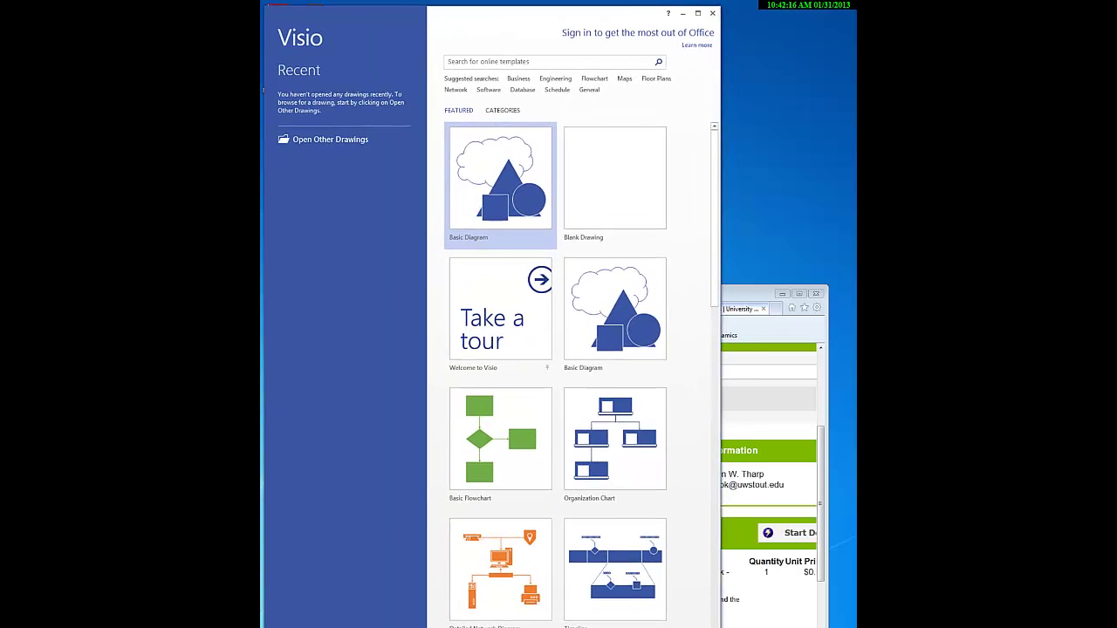
left_click_drag(721, 349, 841, 349)
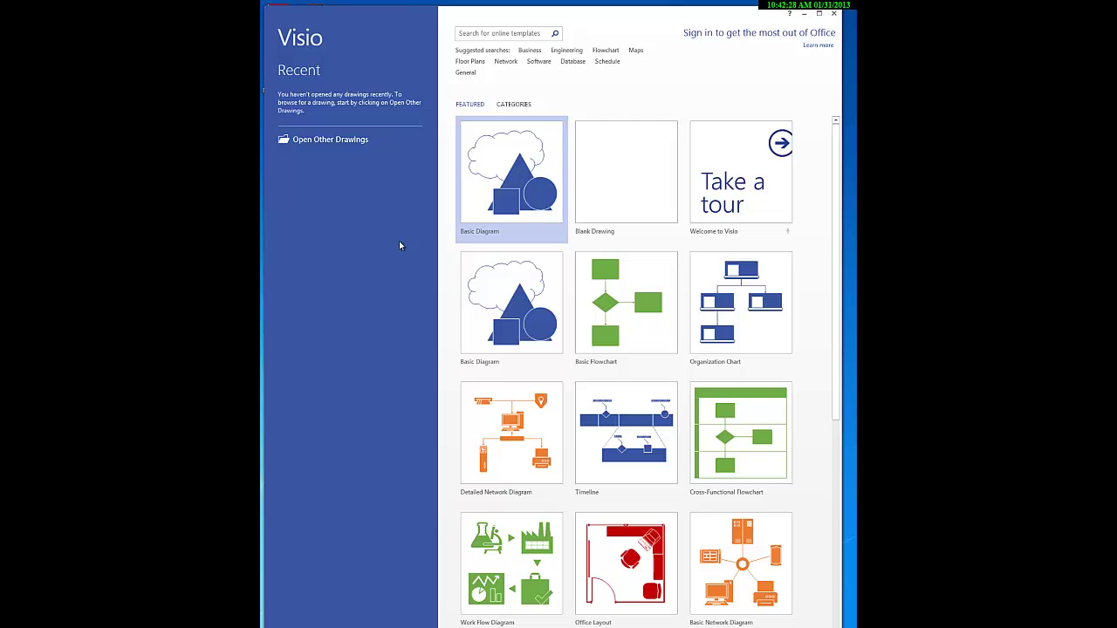
Look through the featured drawing templates to see which diagram types are available.
scroll(400, 246, "down", 1)
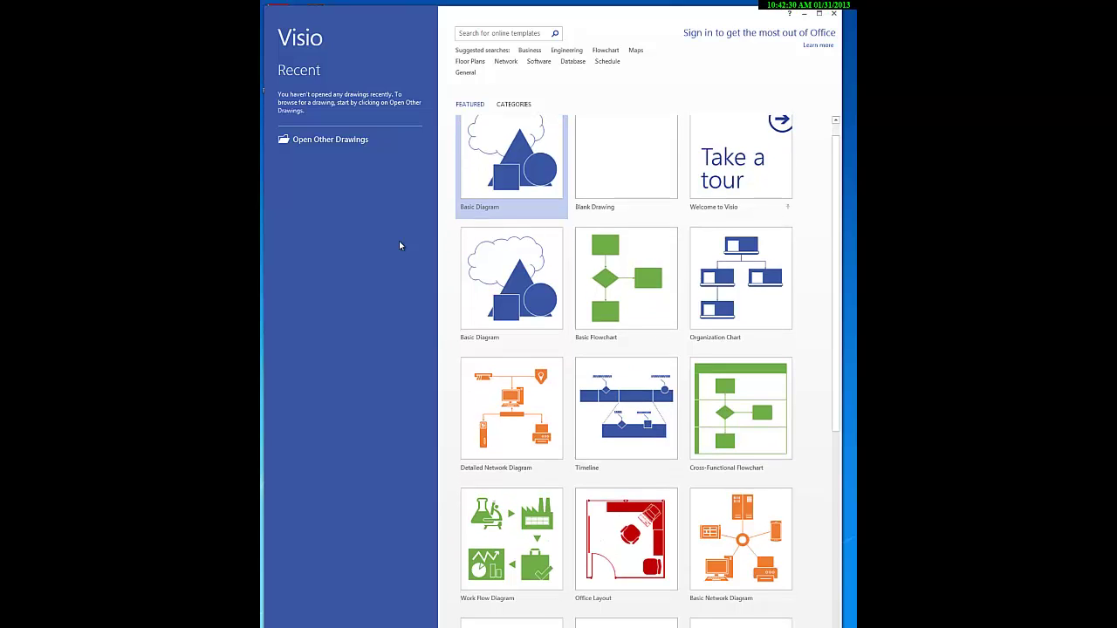
scroll(400, 246, "up", 1)
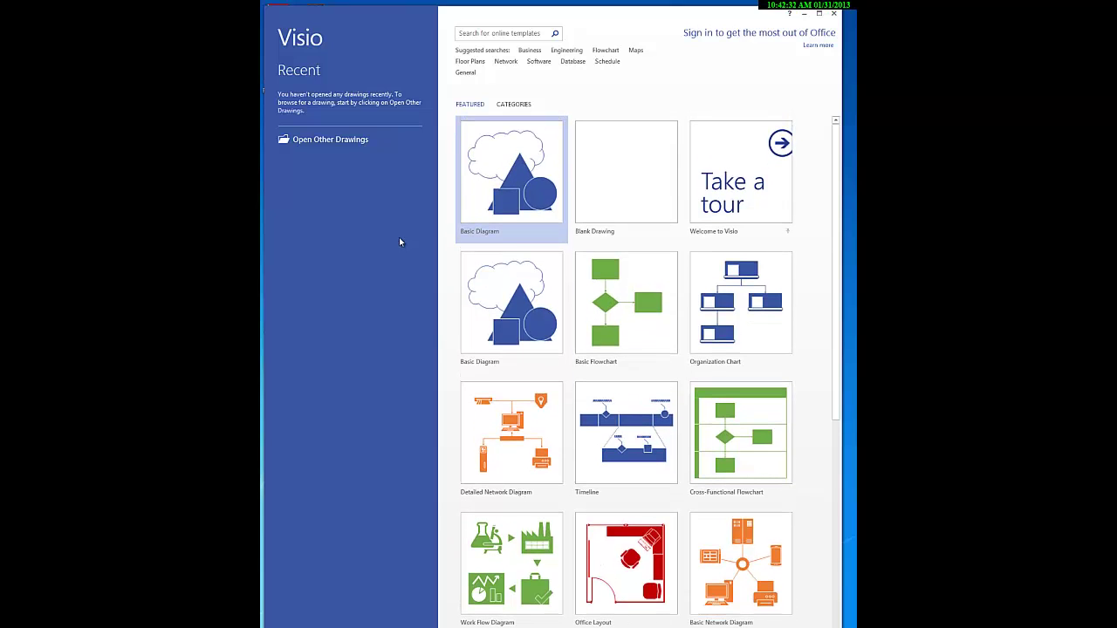
scroll(400, 241, "down", 2)
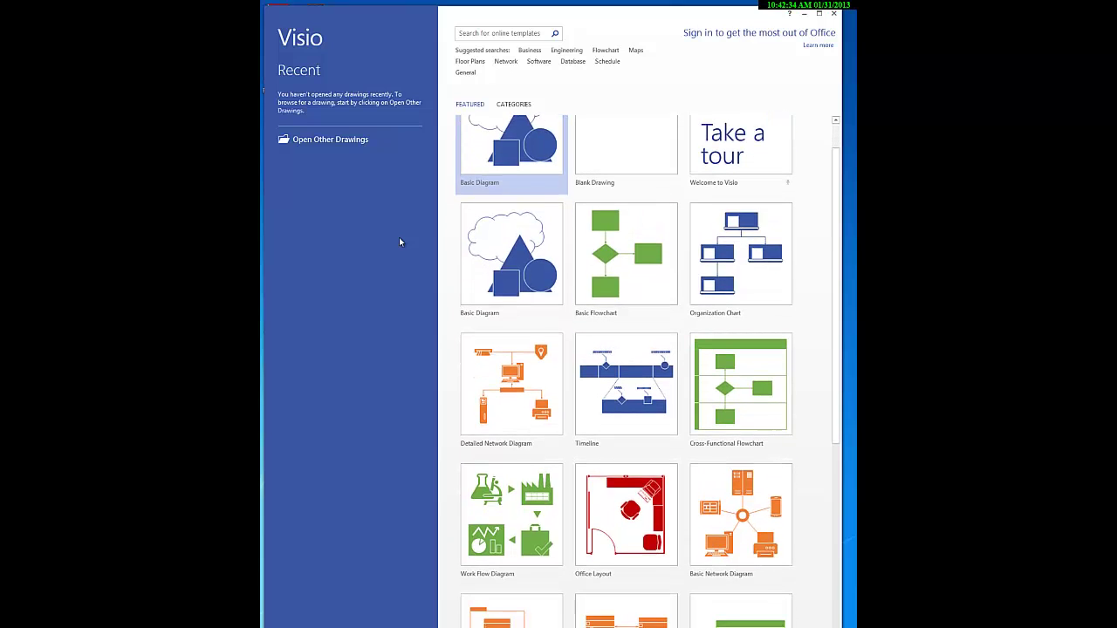
scroll(510, 339, "down", 2)
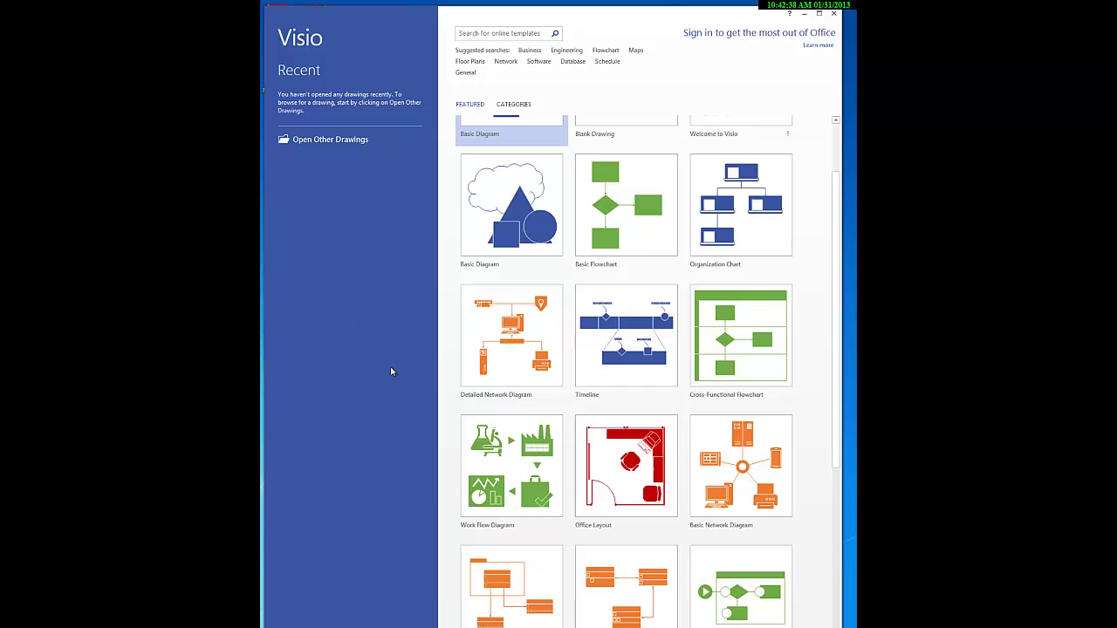
scroll(376, 334, "down", 1)
scroll(376, 334, "down", 1)
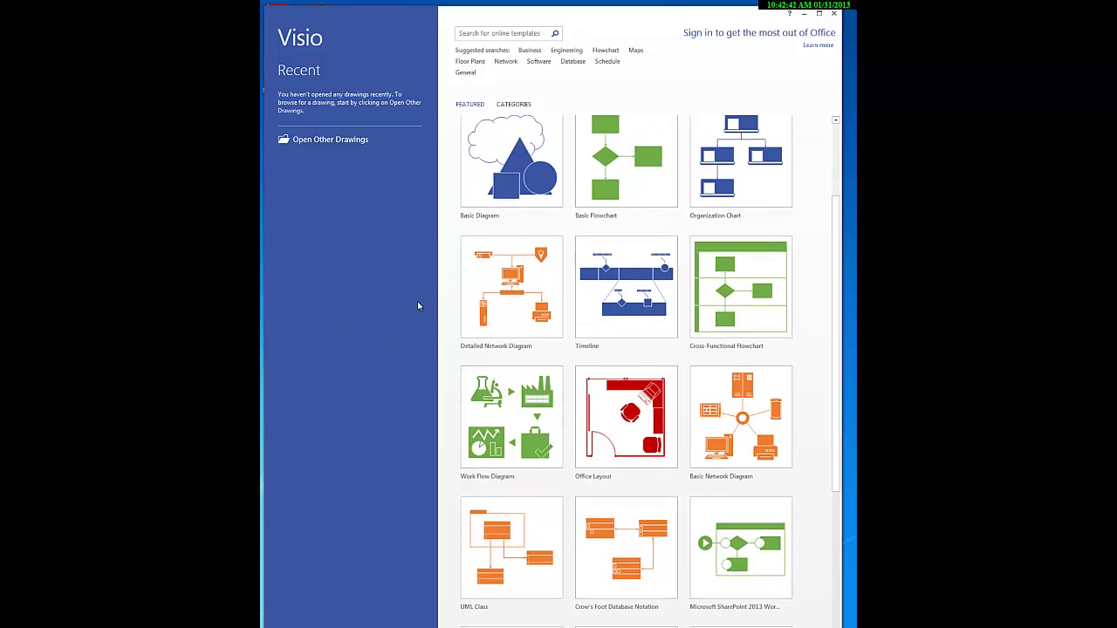
scroll(403, 303, "down", 4)
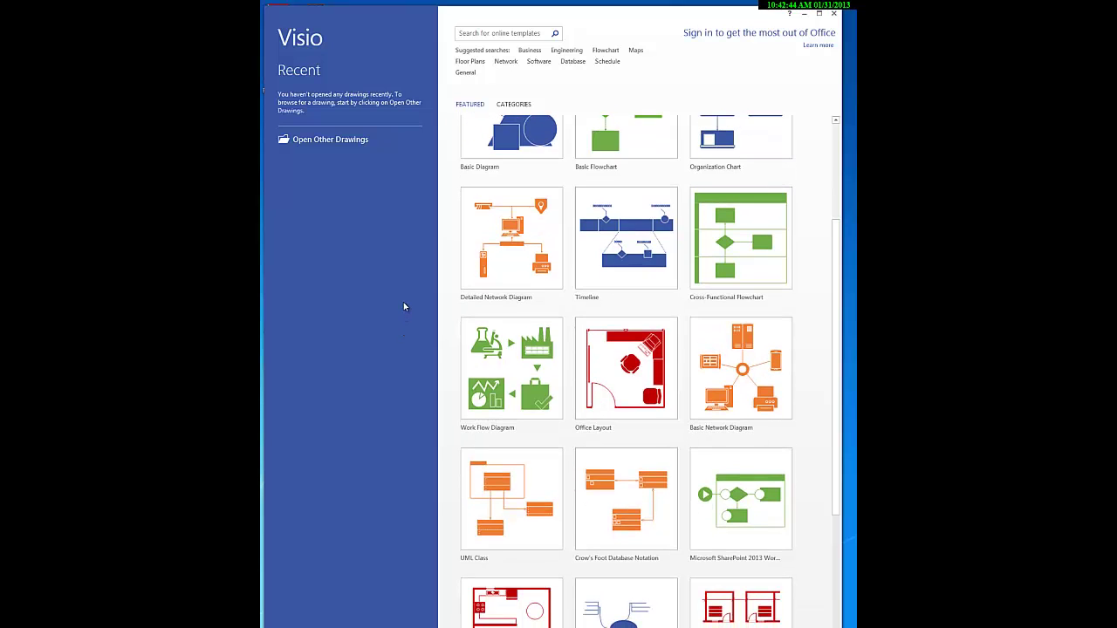
scroll(404, 307, "down", 4)
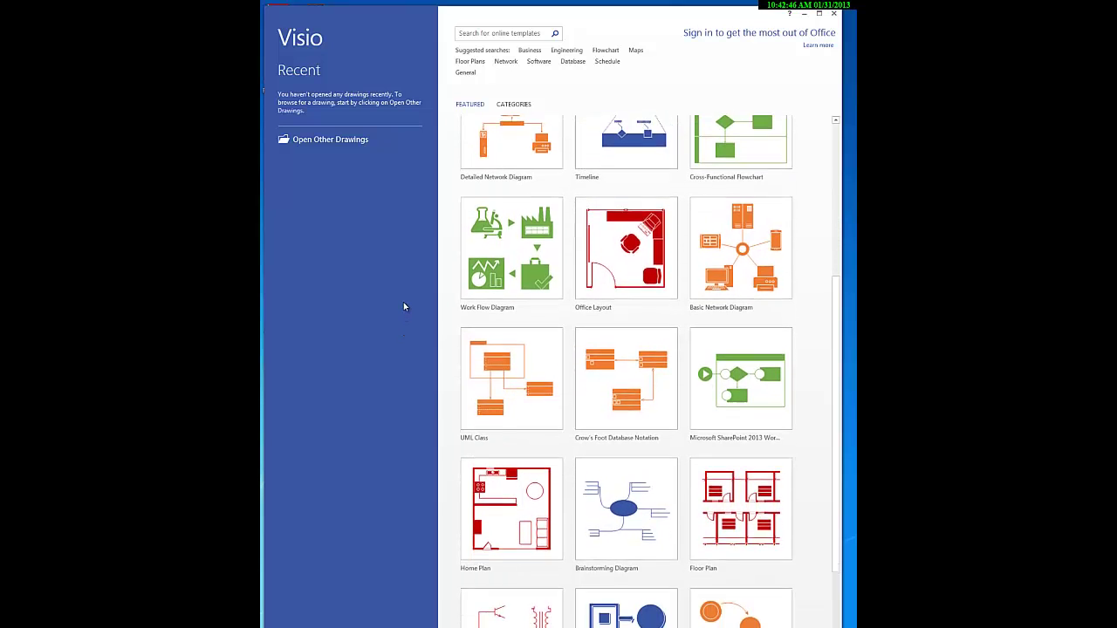
scroll(404, 301, "down", 7)
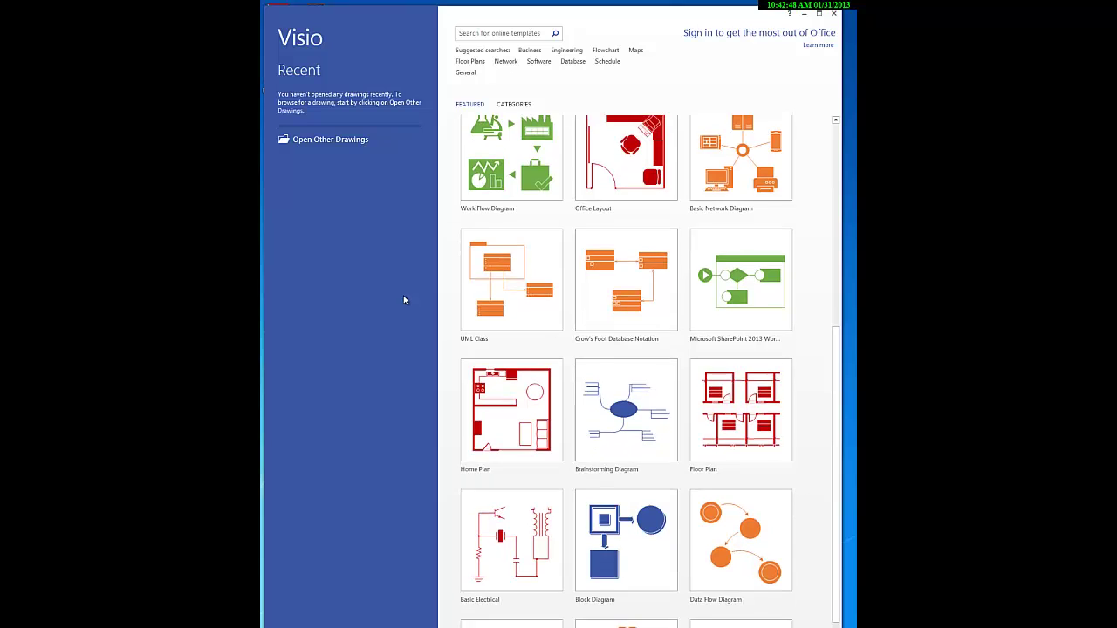
scroll(404, 296, "down", 2)
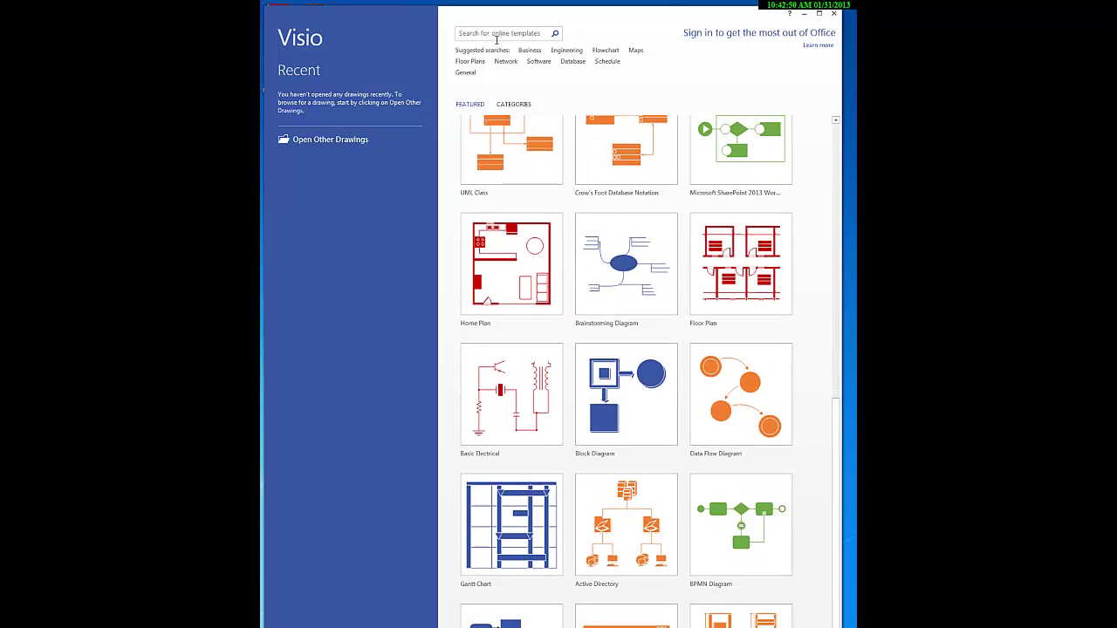
scroll(385, 286, "down", 2)
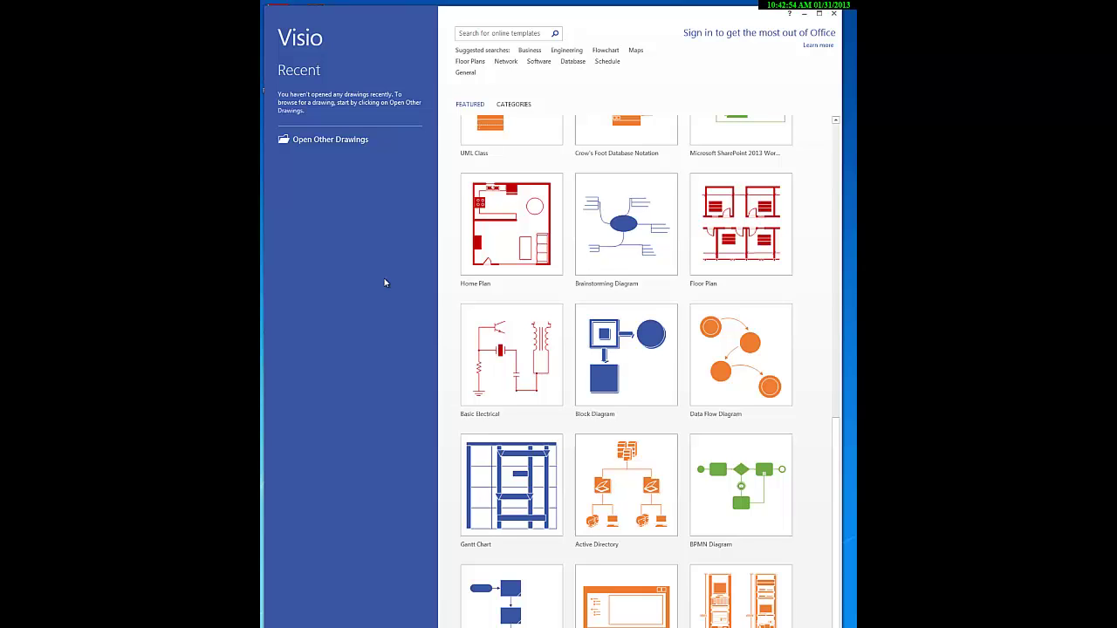
scroll(407, 291, "up", 2)
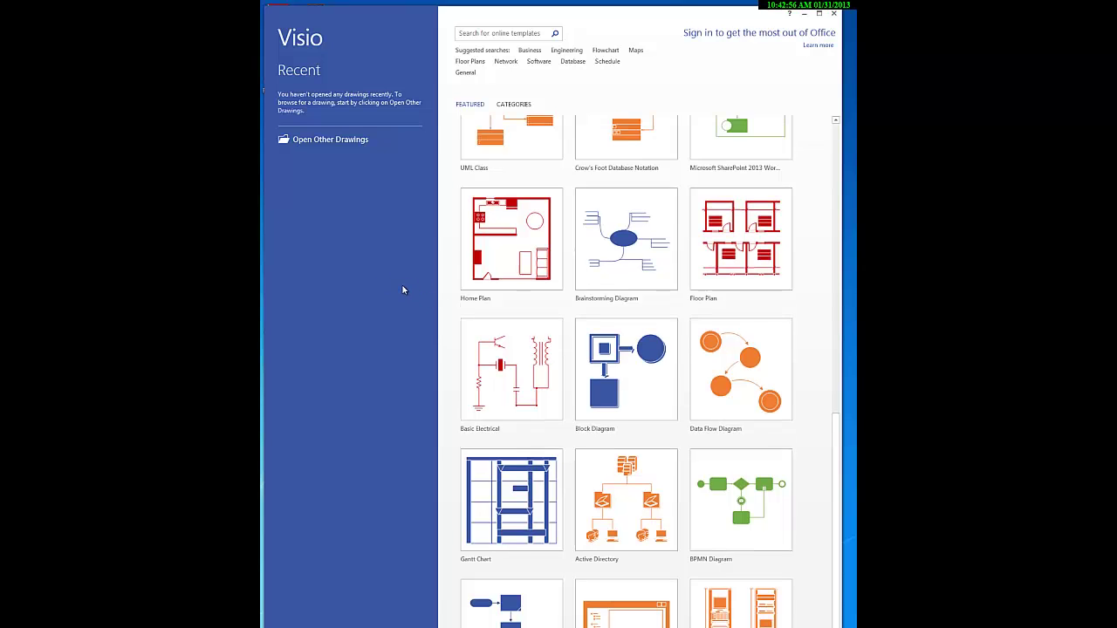
scroll(403, 290, "up", 4)
scroll(402, 282, "up", 5)
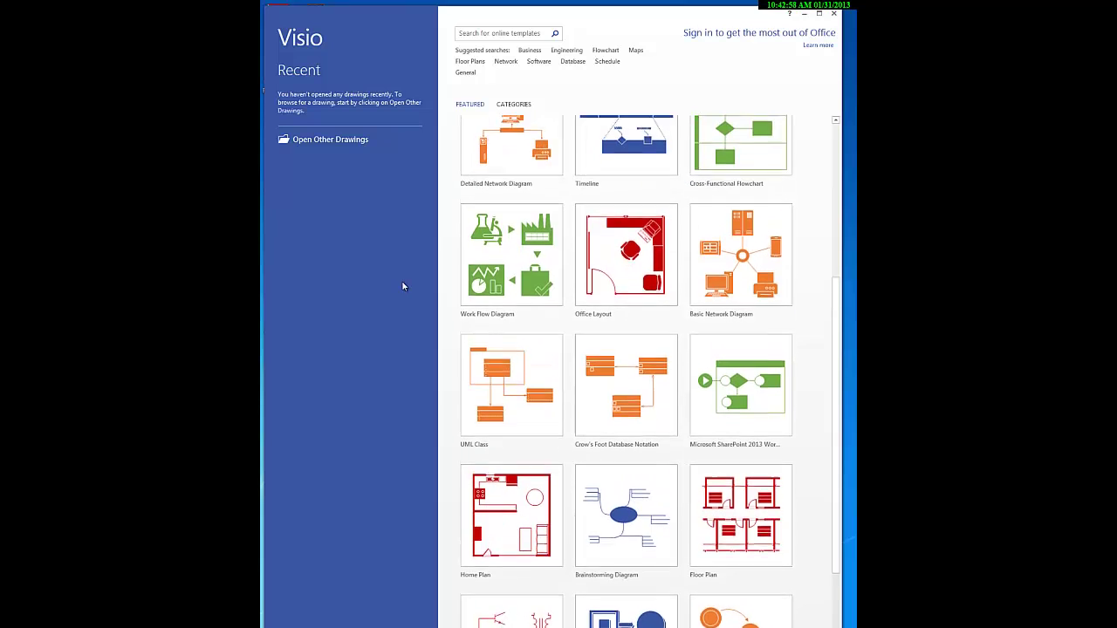
scroll(404, 278, "up", 3)
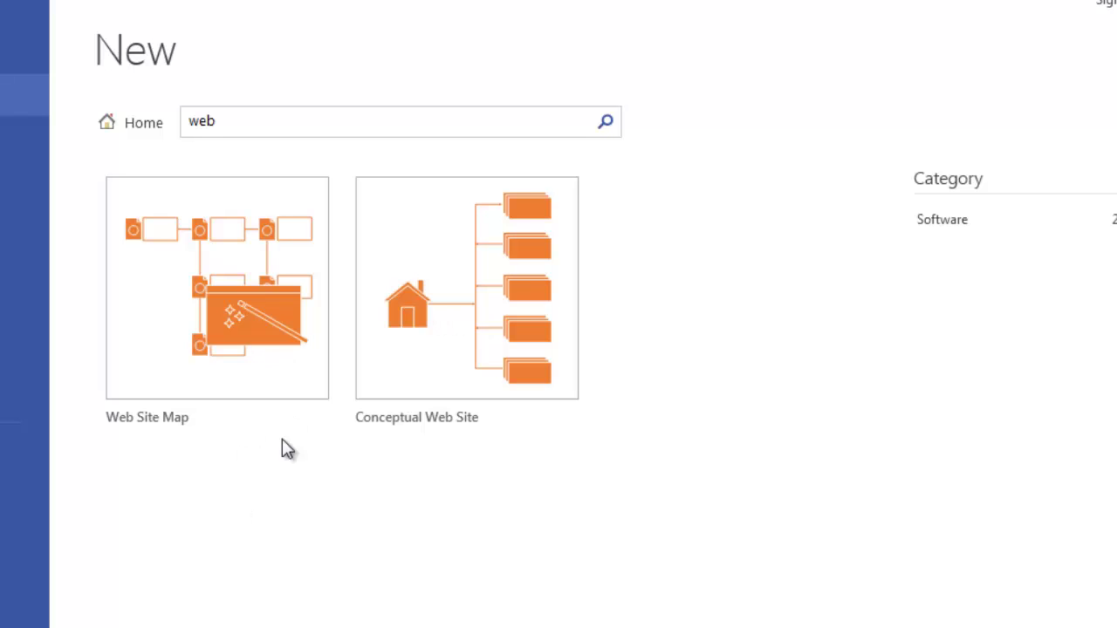
Create a drawing from the Web Site Map template and enter the personal website's http address for the generated site map.
double_click(238, 310)
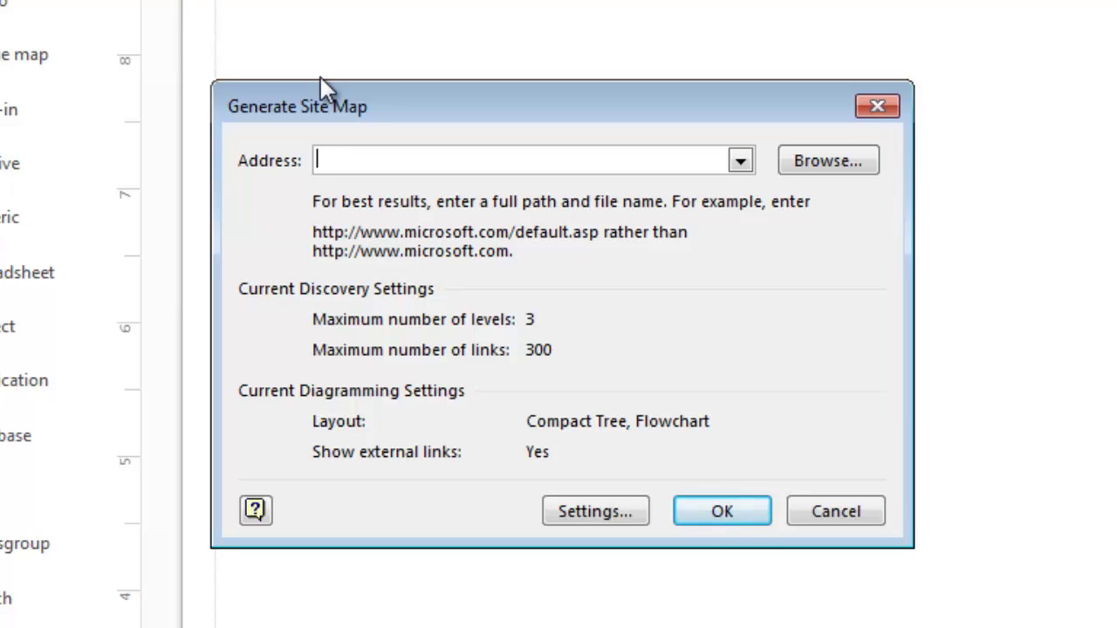
type("http://a")
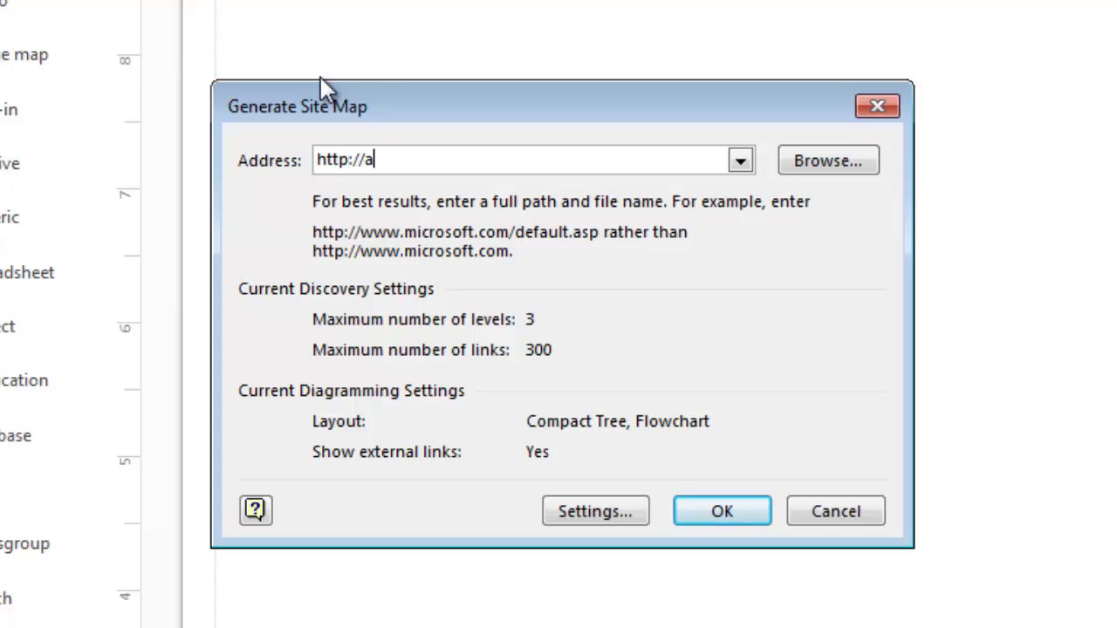
type("ct")
key("BackSpace")
key("BackSpace")
key("BackSpace")
type("www.kevinwtharp.com")
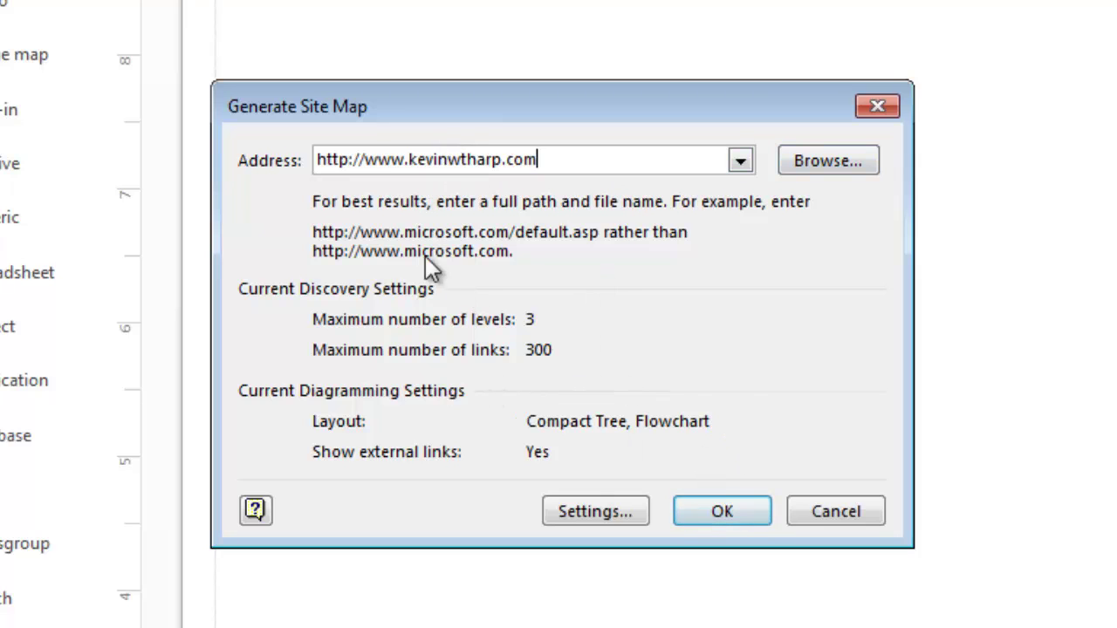
Review the site map's layout settings for discovery levels, links, shape text and shape size, and accept them.
left_click(609, 509)
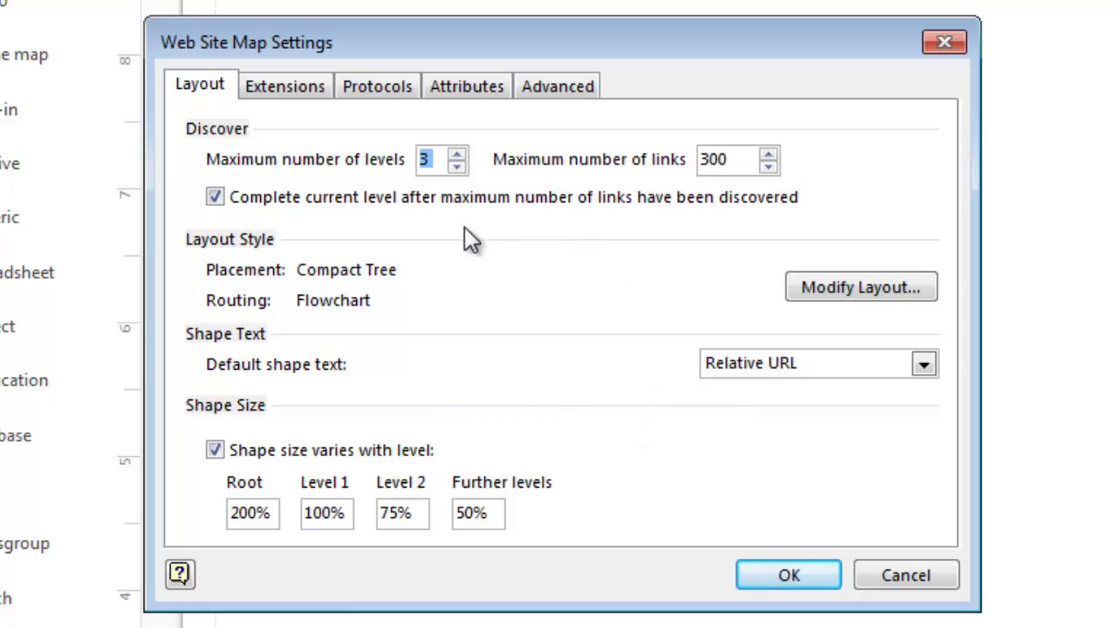
left_click(780, 578)
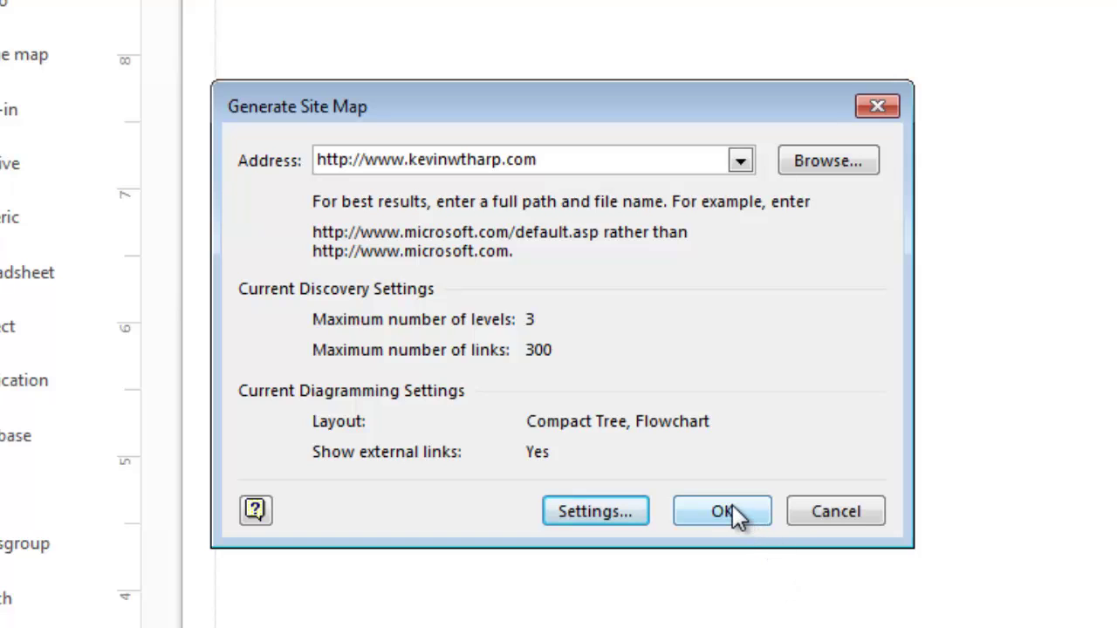
Generate the site map for the entered website address with the reviewed discovery and layout settings.
left_click(732, 509)
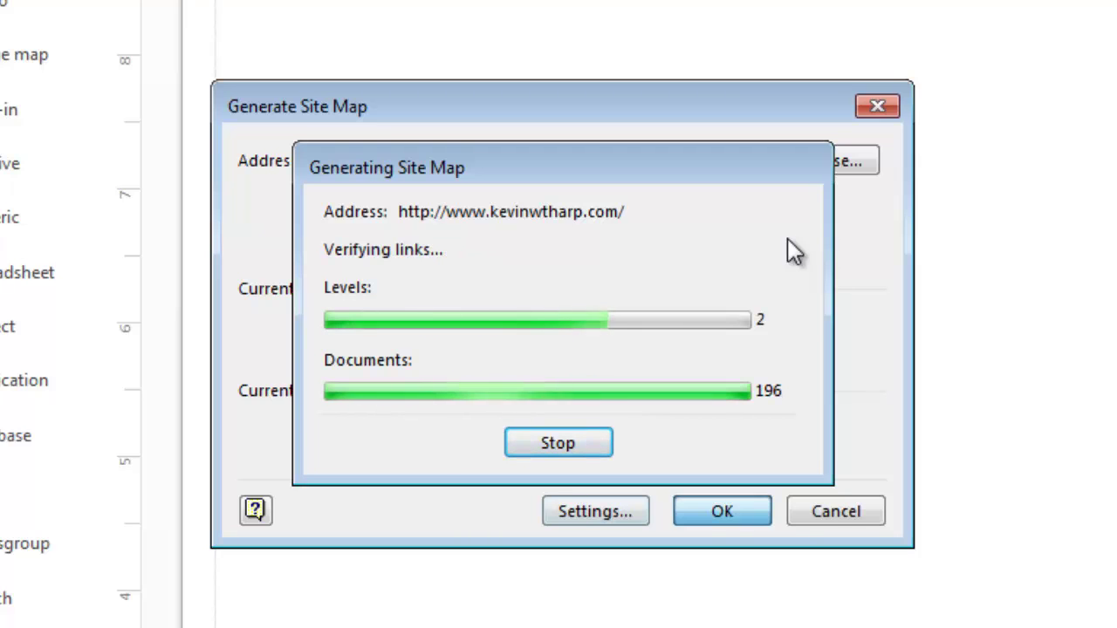
key("alt+Tab")
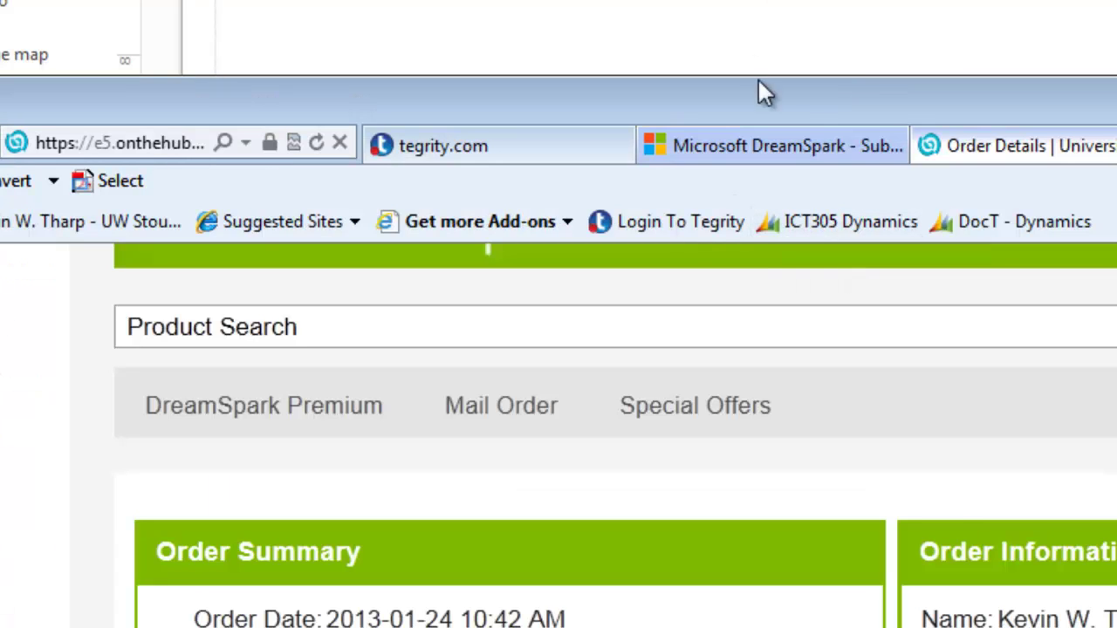
double_click(884, 113)
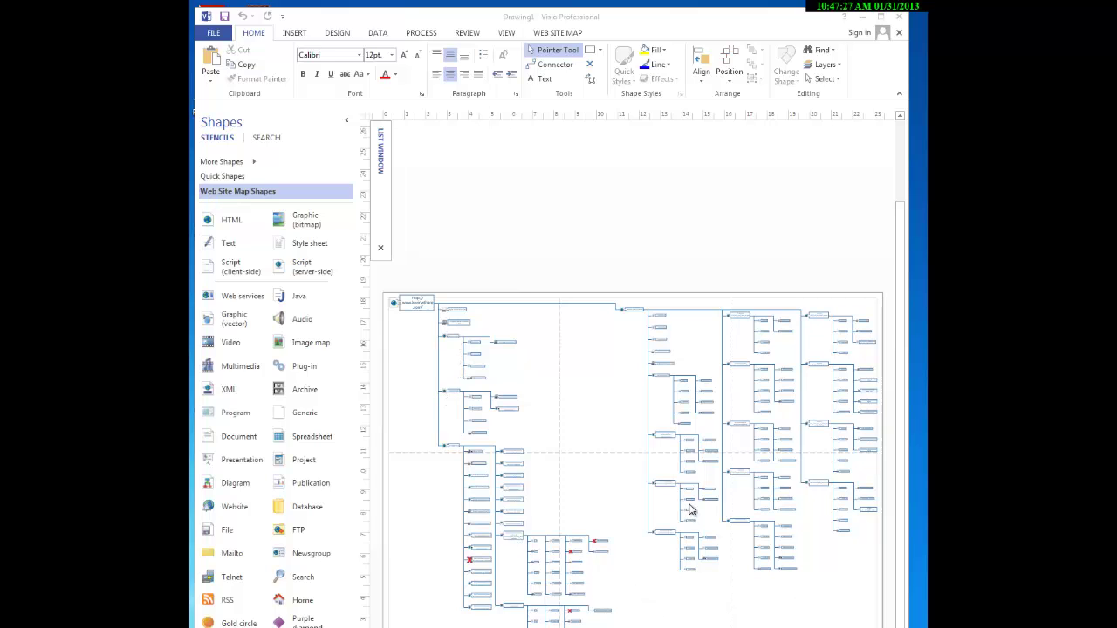
Collapse the Shapes pane to enlarge the drawing area and set the magnification to 100% (Actual size).
left_click(347, 120)
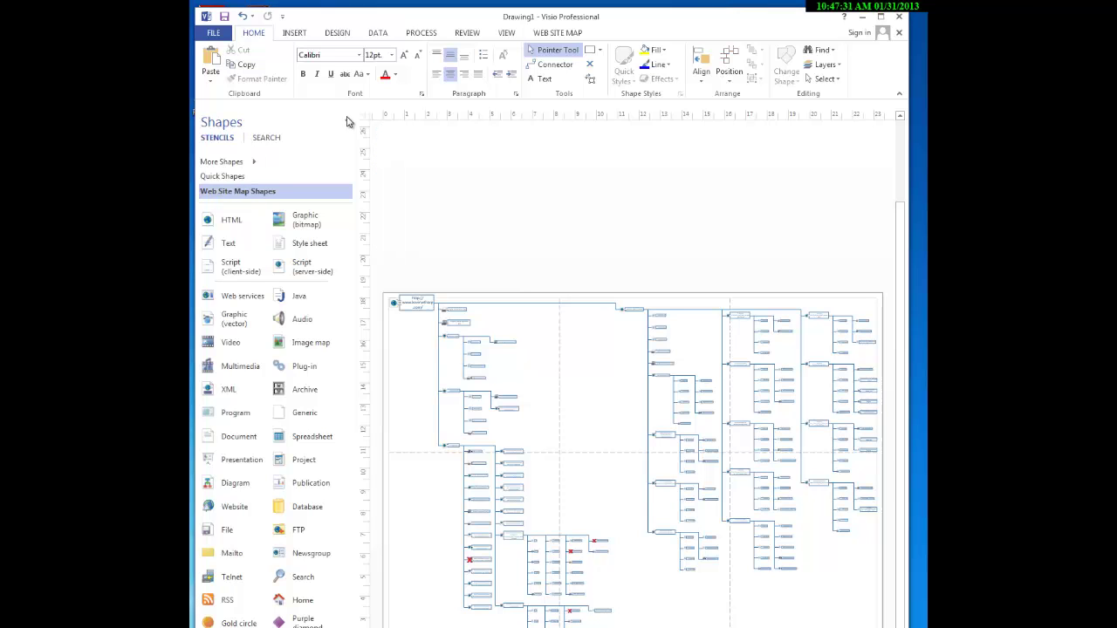
left_click(348, 120)
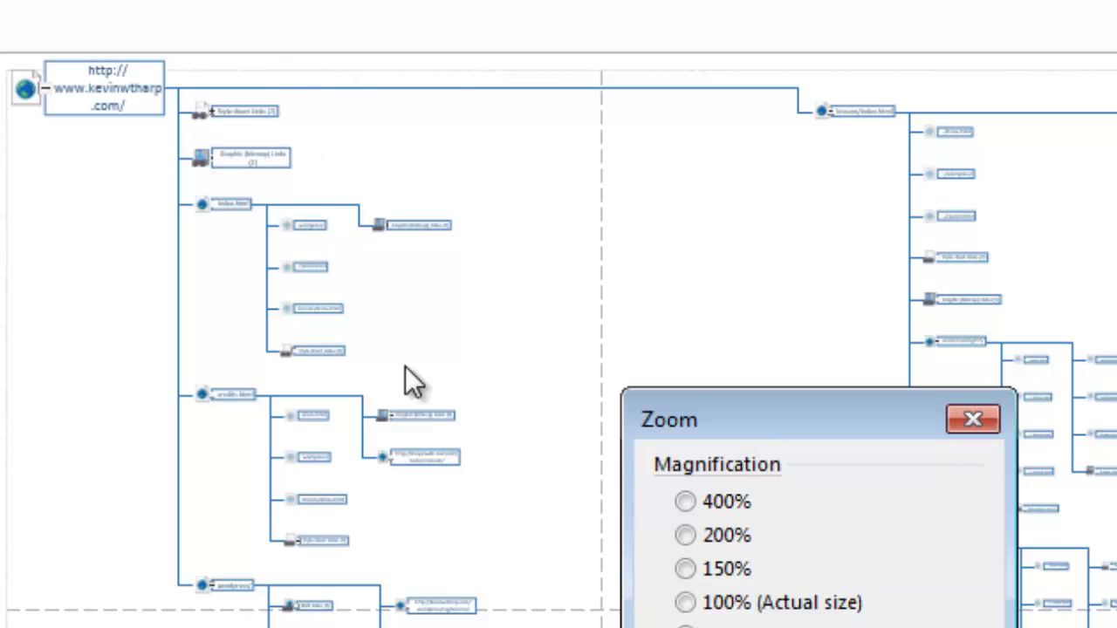
left_click(686, 603)
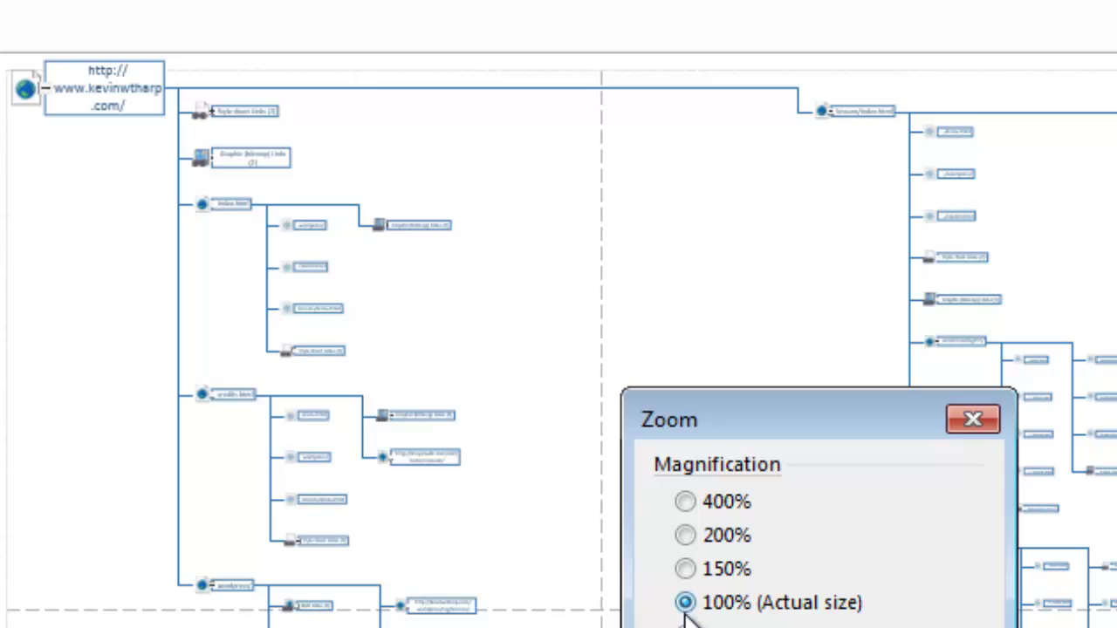
key("Return")
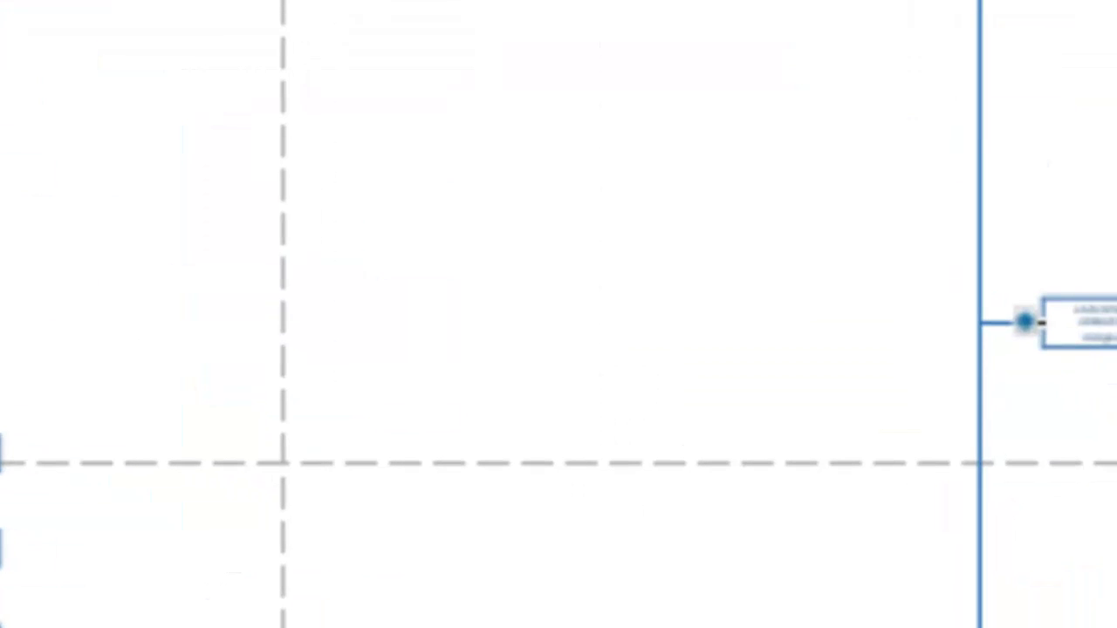
Look over the site map's home page shape and the index.html and credits.html branches beneath it.
left_click_drag(440, 244, 733, 408)
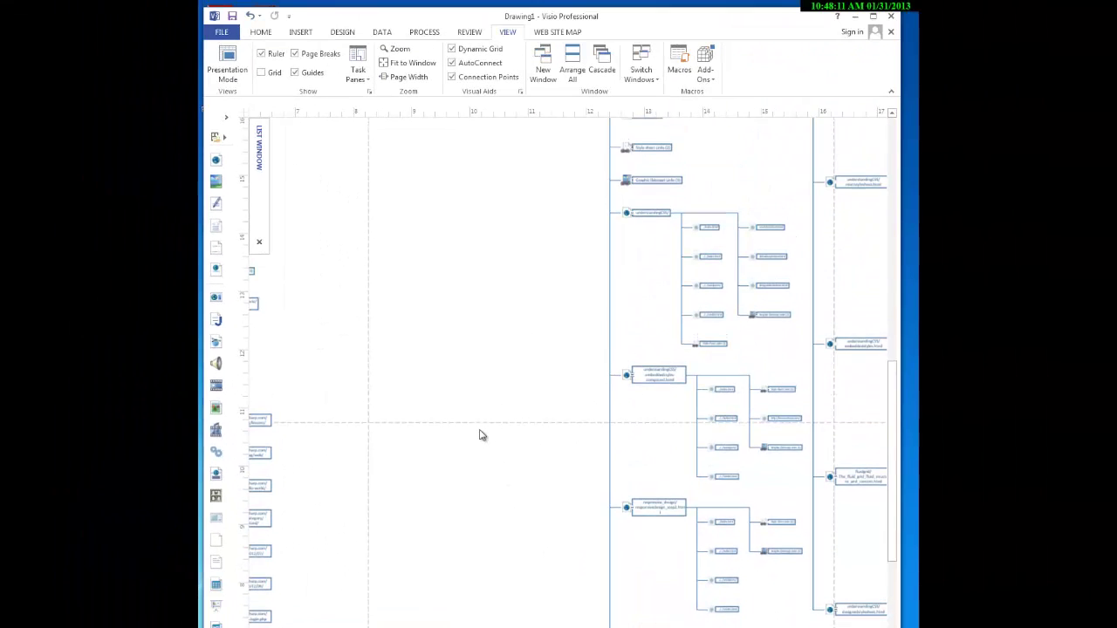
scroll(744, 512, "left", 5)
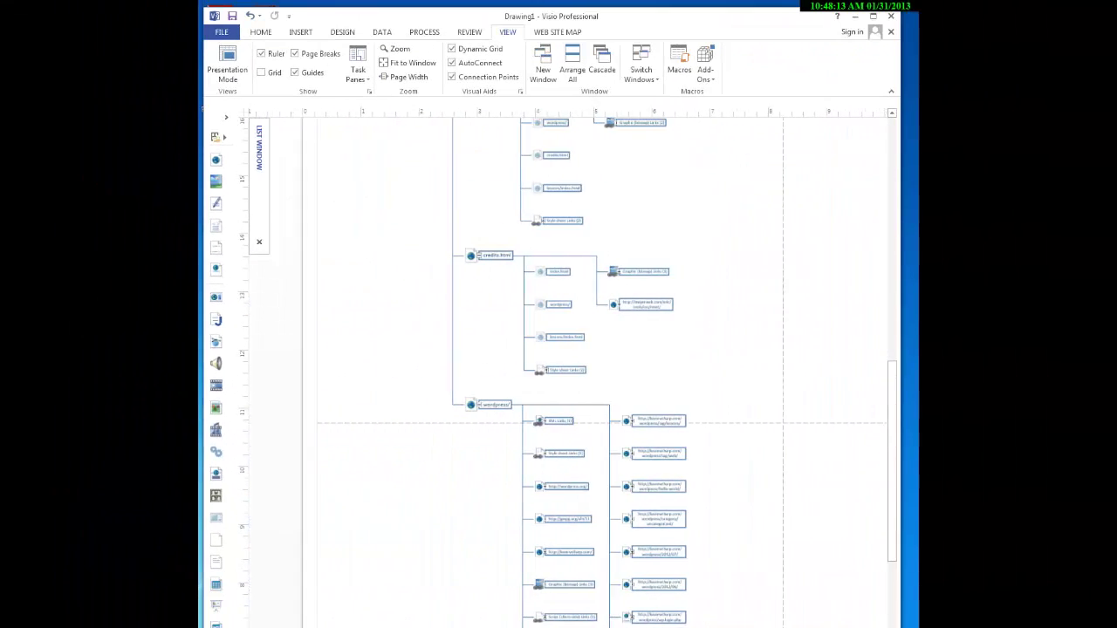
scroll(744, 511, "up", 5)
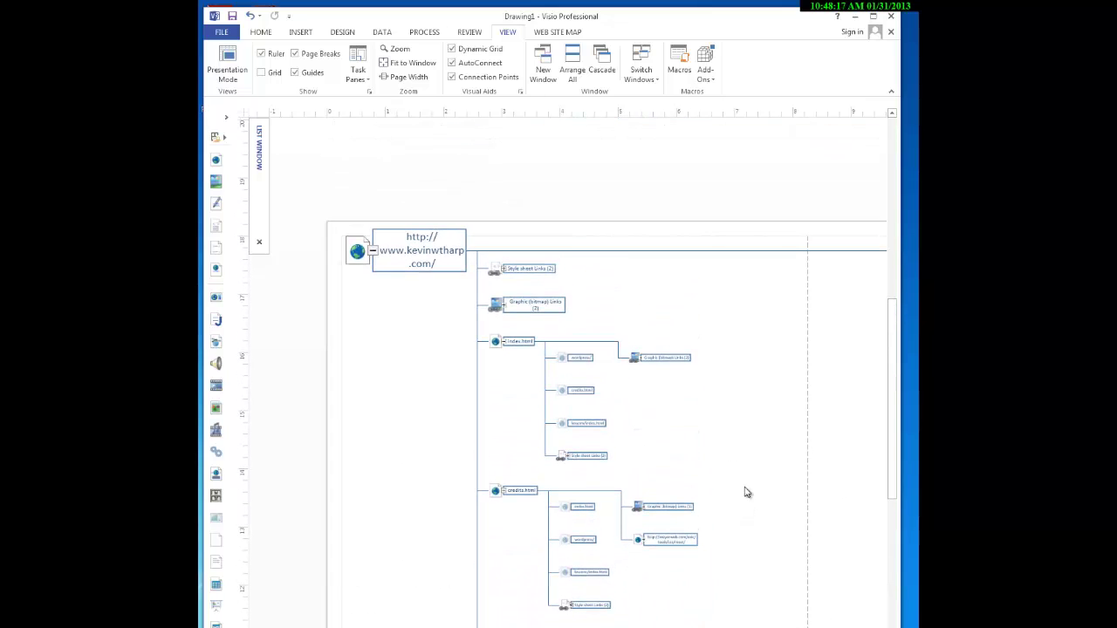
scroll(745, 461, "down", 1)
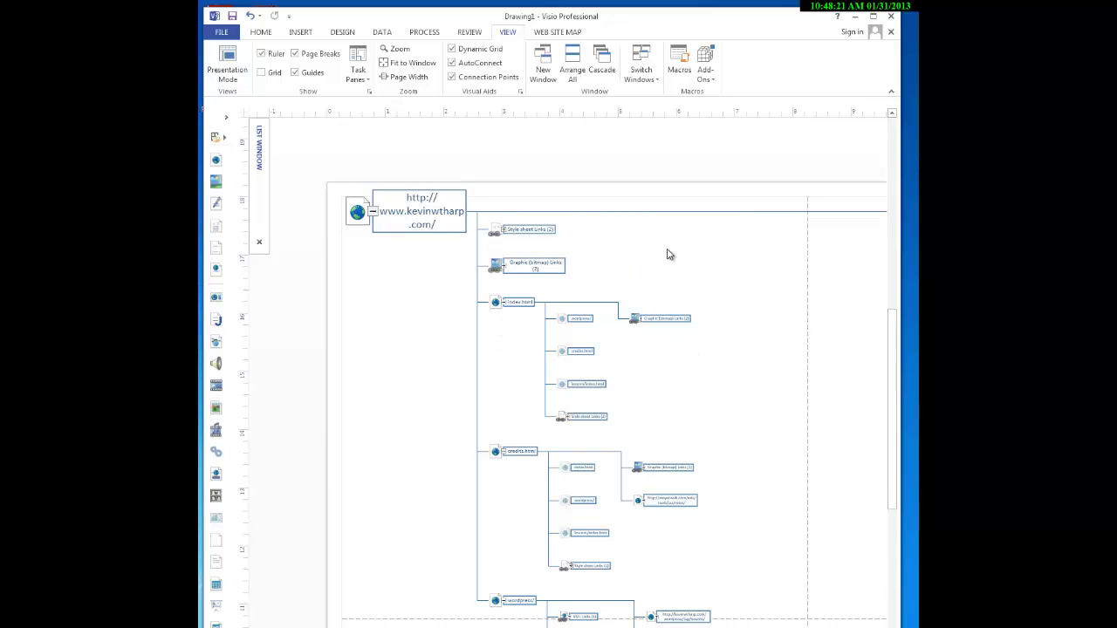
scroll(668, 254, "up", 2)
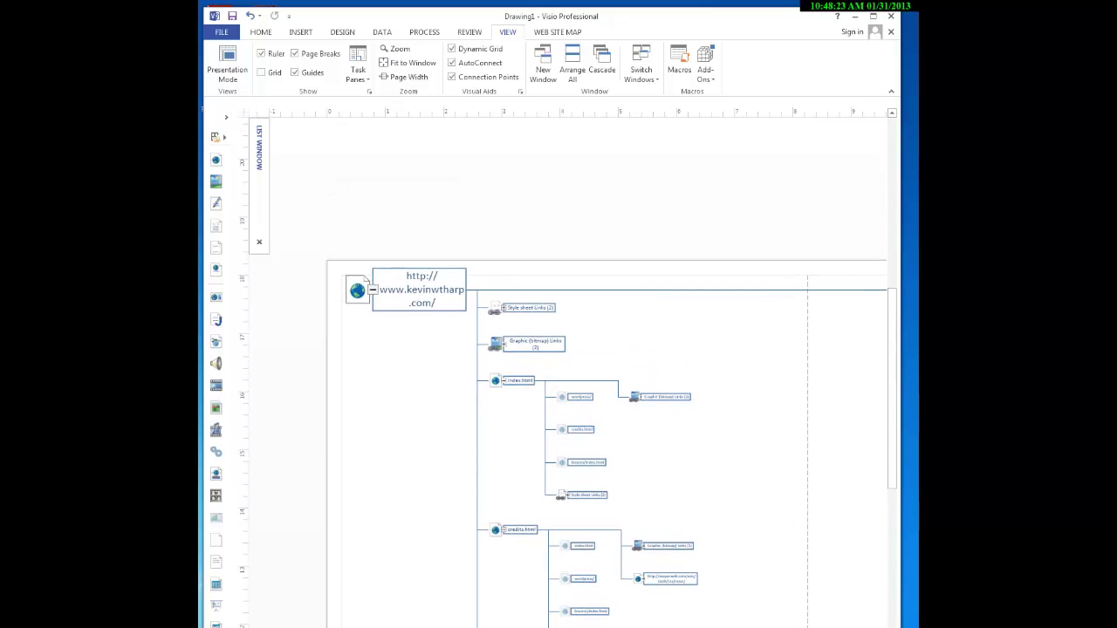
scroll(573, 437, "down", 2)
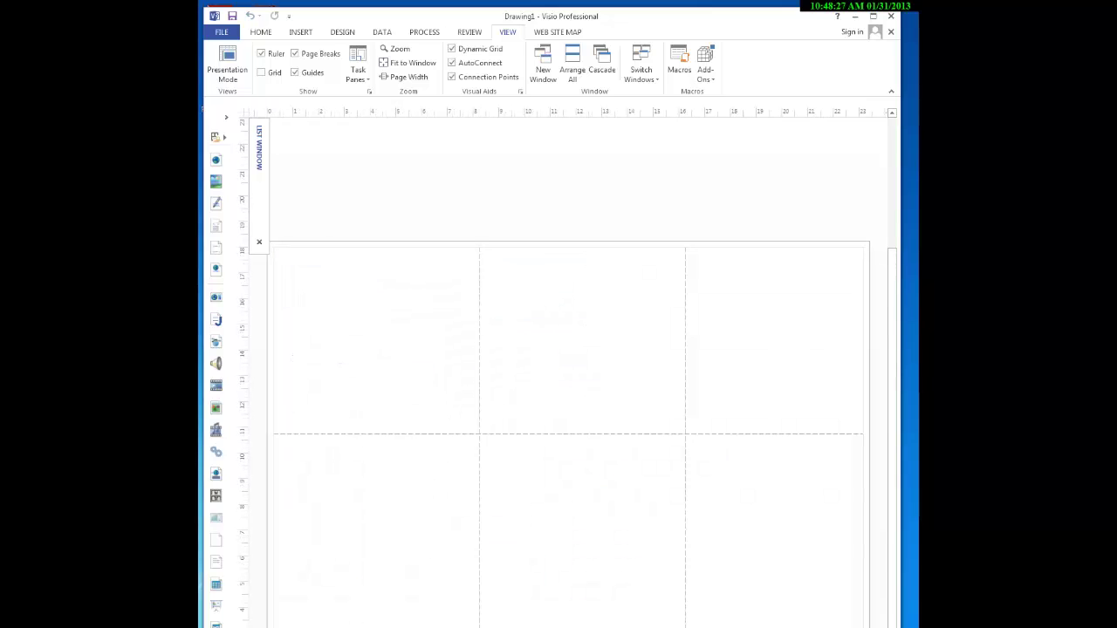
scroll(369, 611, "up", 2)
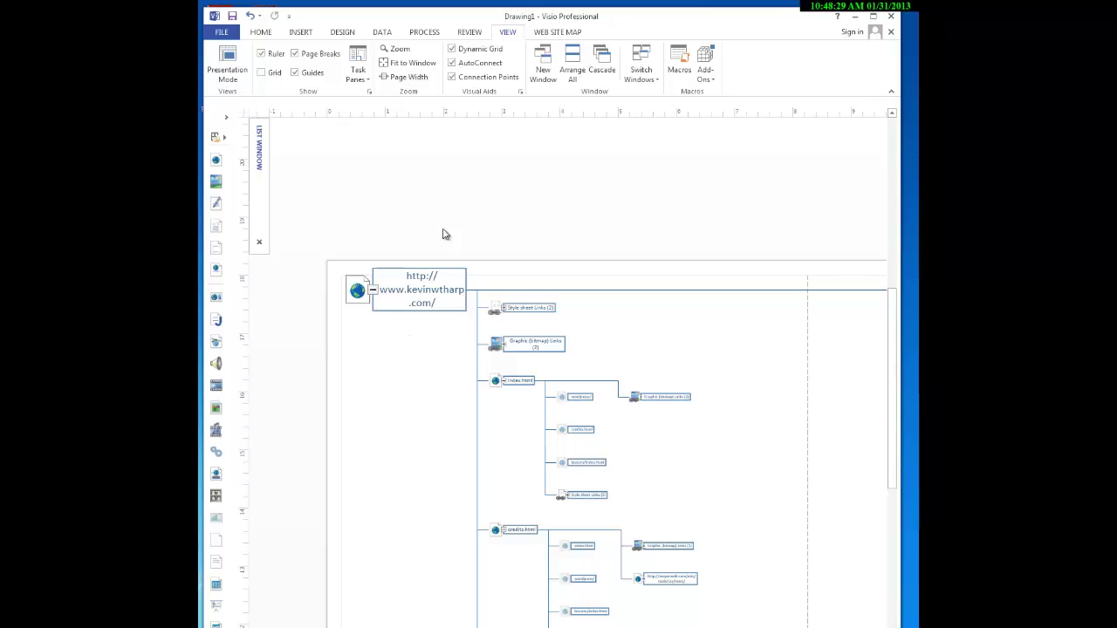
Magnify the drawing to 200% and view the home page shape with its first-level links.
left_click(402, 50)
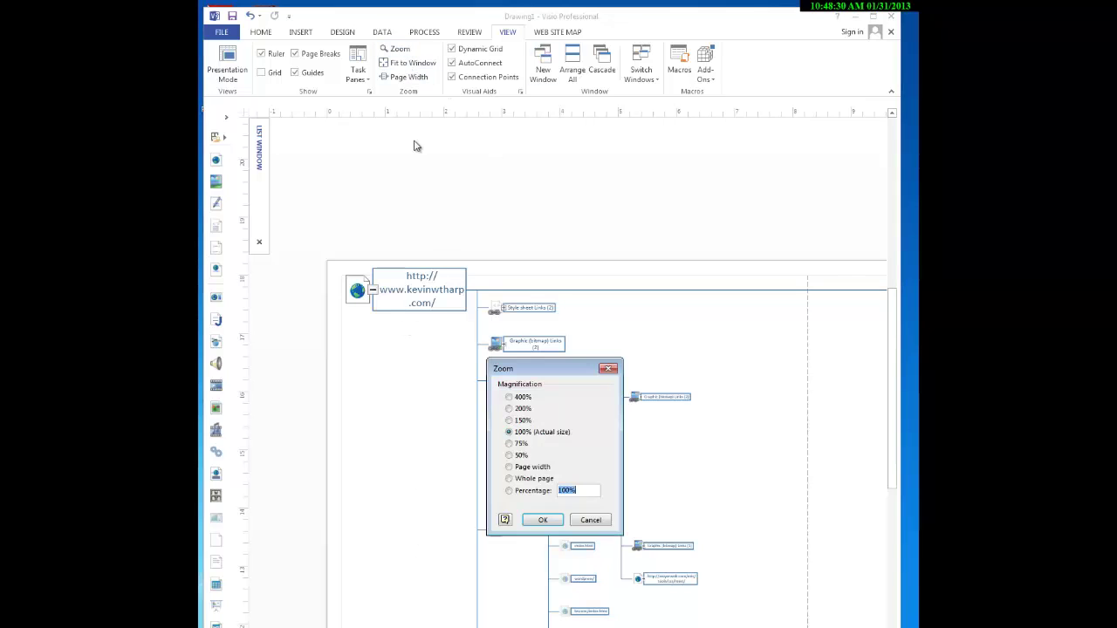
left_click(509, 408)
left_click(542, 519)
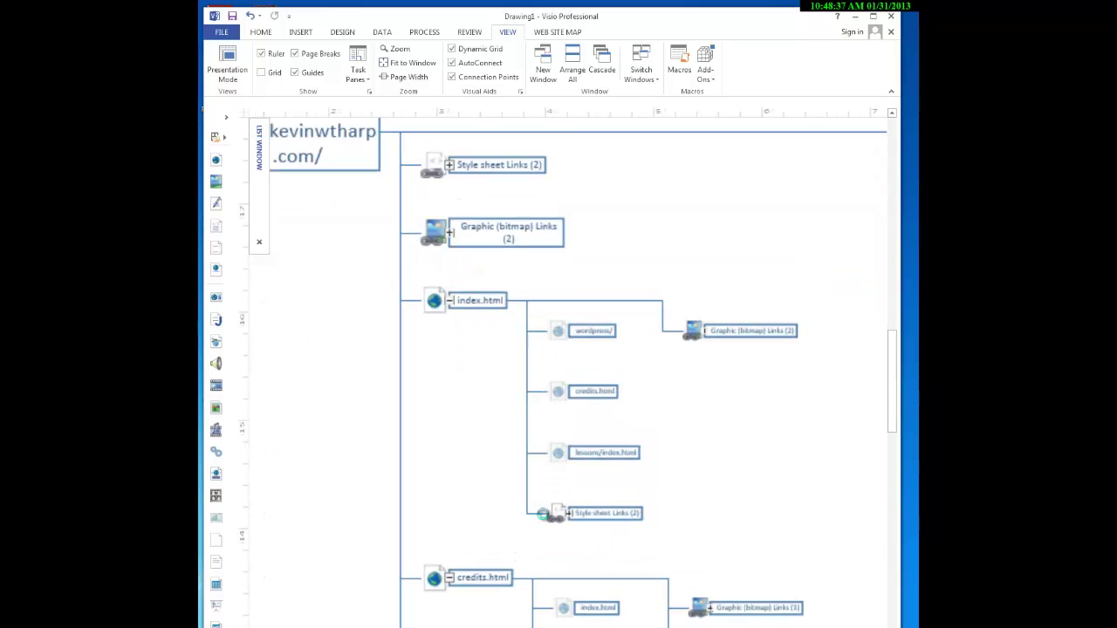
scroll(673, 384, "up", 5)
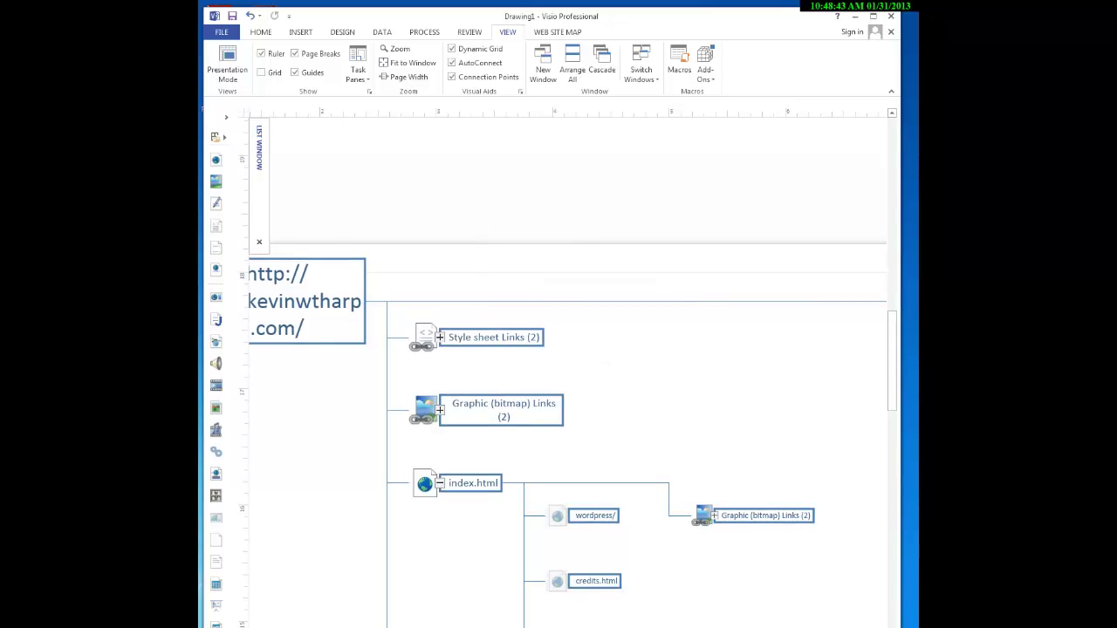
scroll(576, 366, "left", 3)
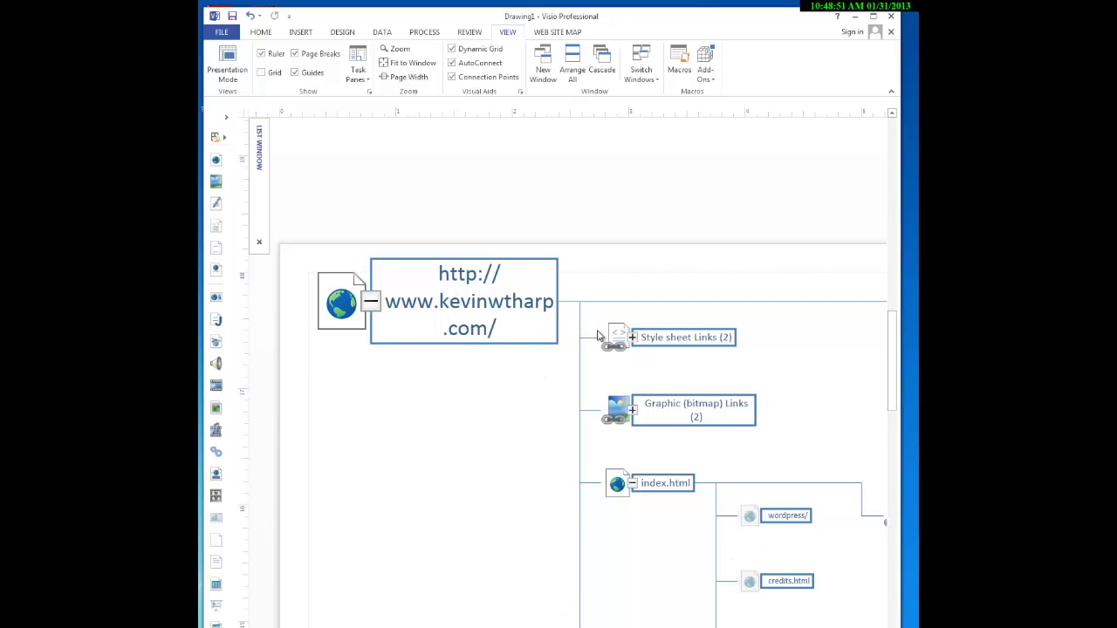
Expand the hyperlinks of the Style sheet Links shape beneath index.html.
left_click(639, 343)
mouse_move(670, 362)
scroll(780, 401, "down", 2)
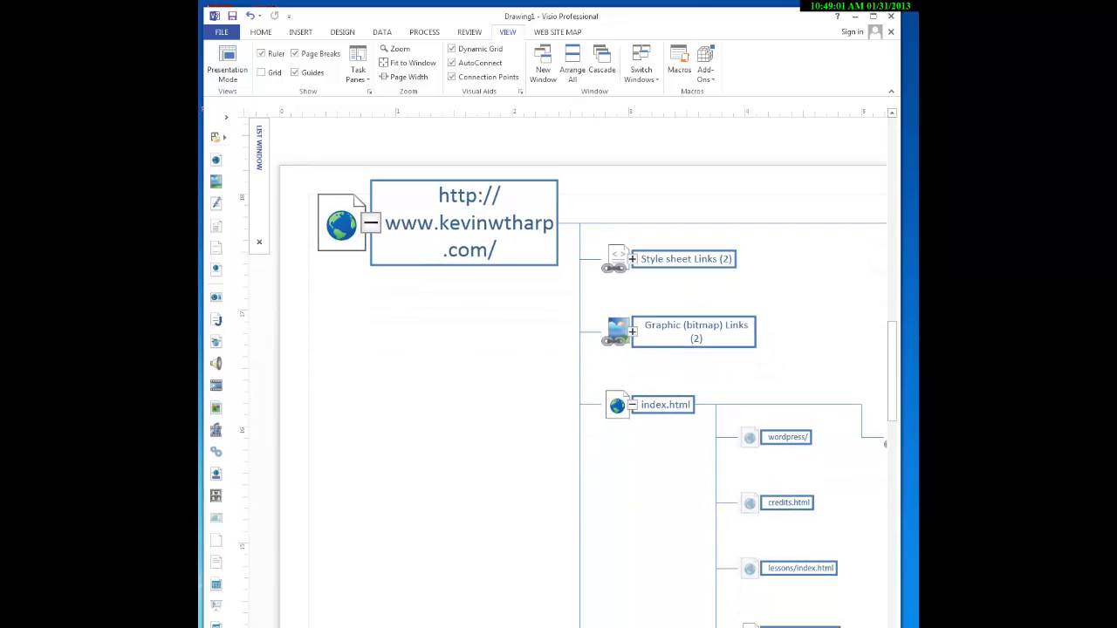
scroll(579, 395, "right", 3)
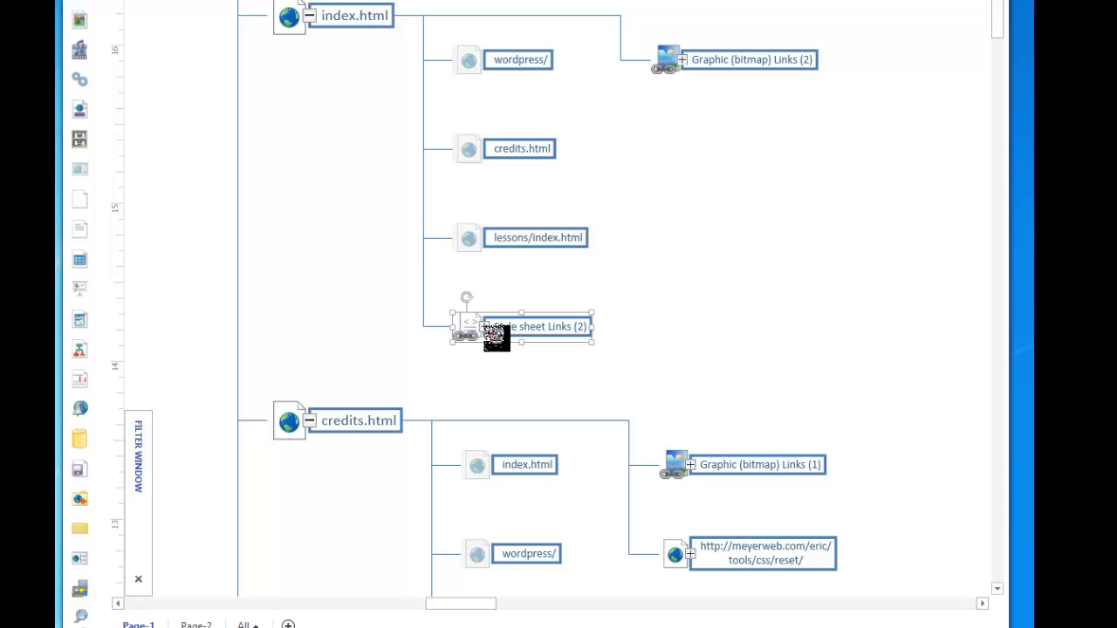
right_click(487, 331)
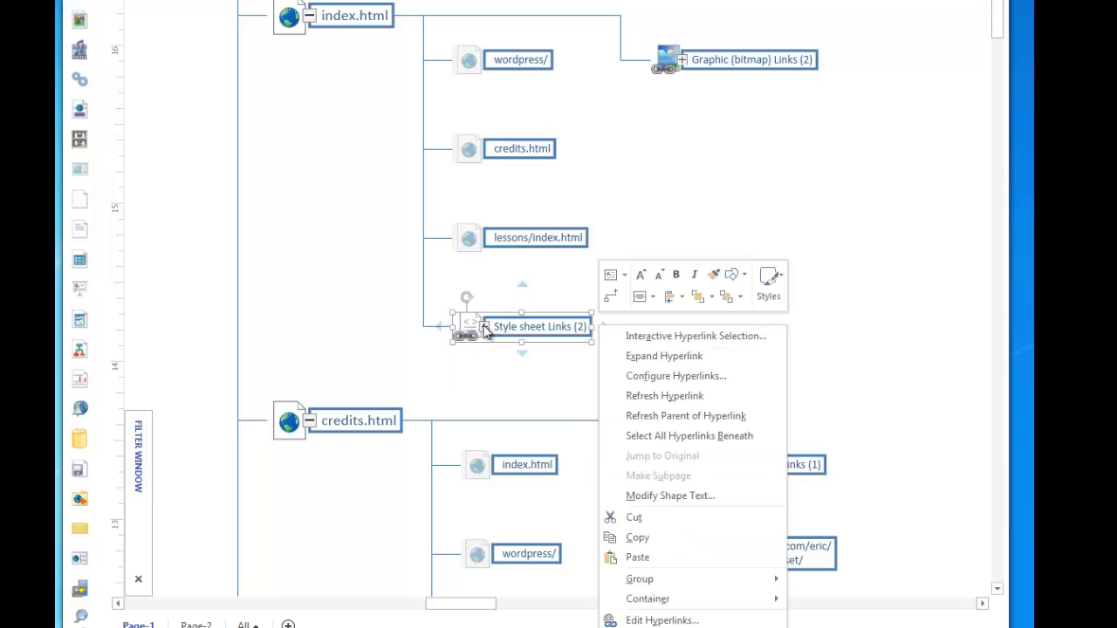
left_click(647, 358)
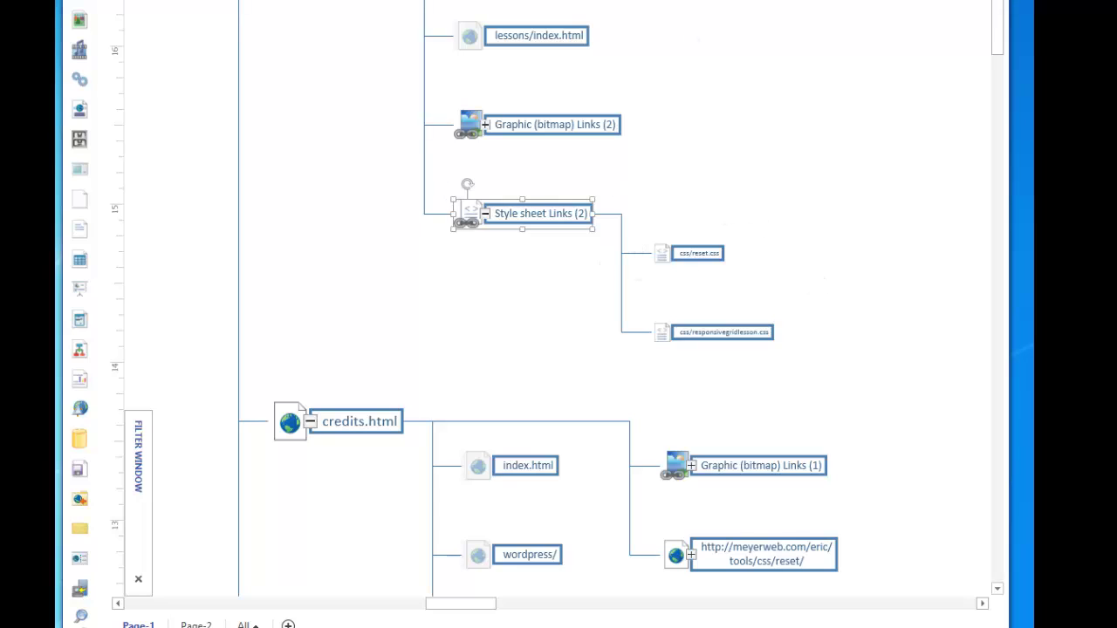
Magnify the expanded style sheet branch to 400%, examine its CSS files and neighbouring links, and return to the whole-page view.
key("F6")
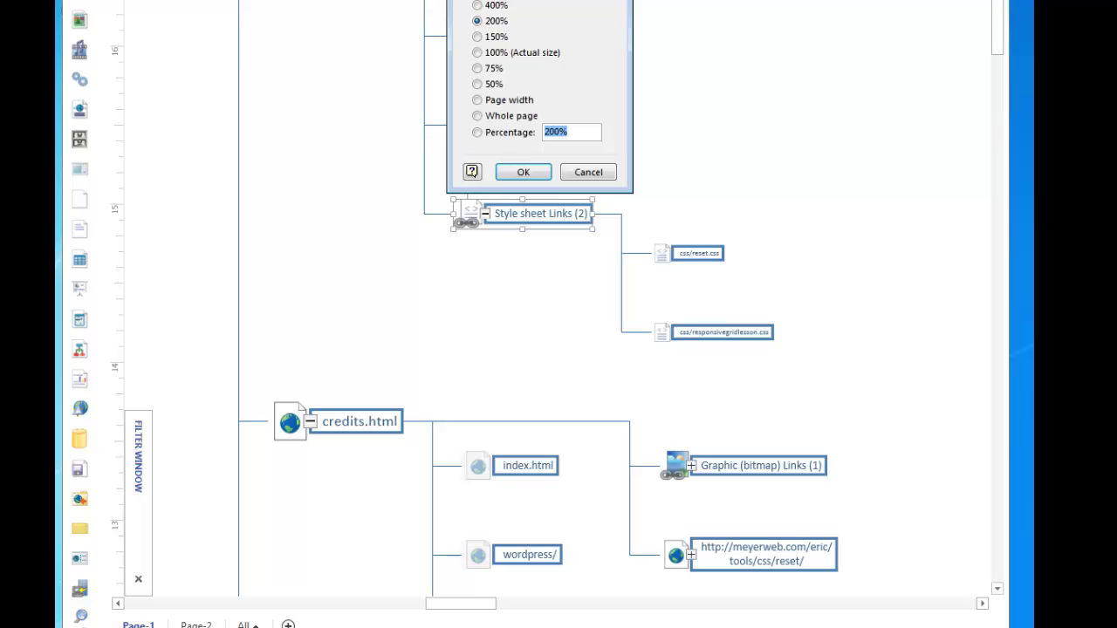
left_click(477, 5)
left_click(523, 172)
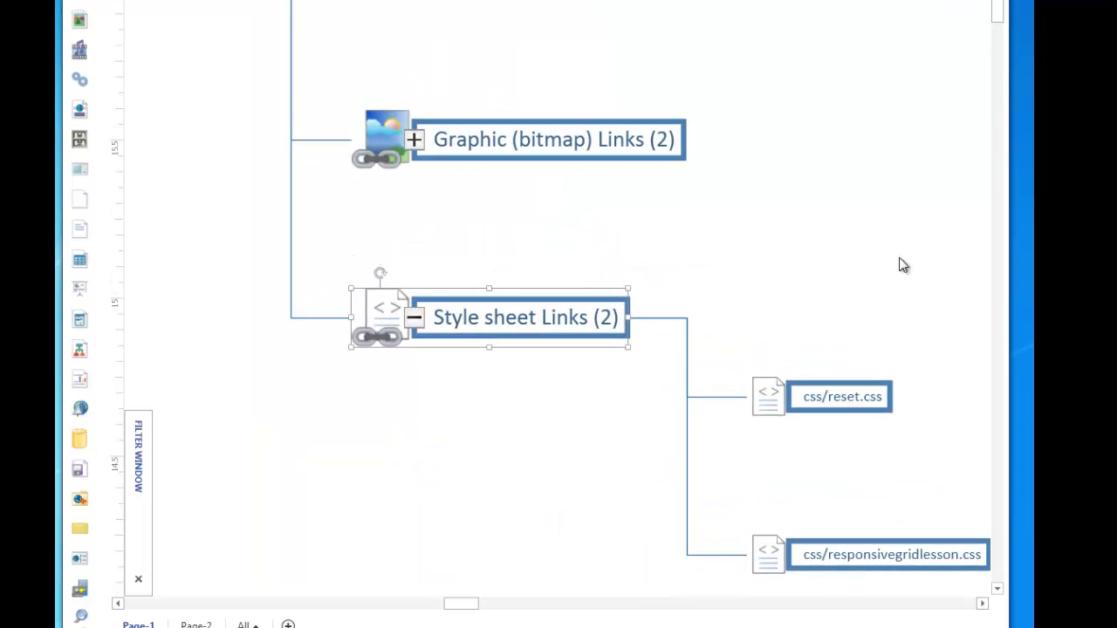
left_click_drag(877, 246, 785, 112)
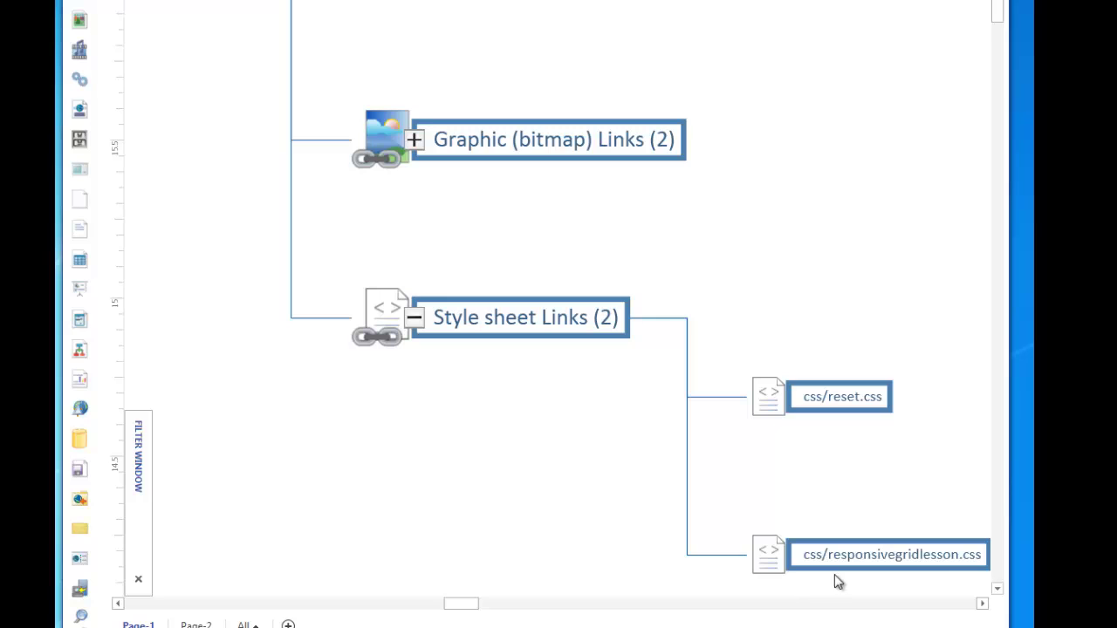
mouse_move(903, 582)
left_click(426, 327)
scroll(777, 101, "up", 3)
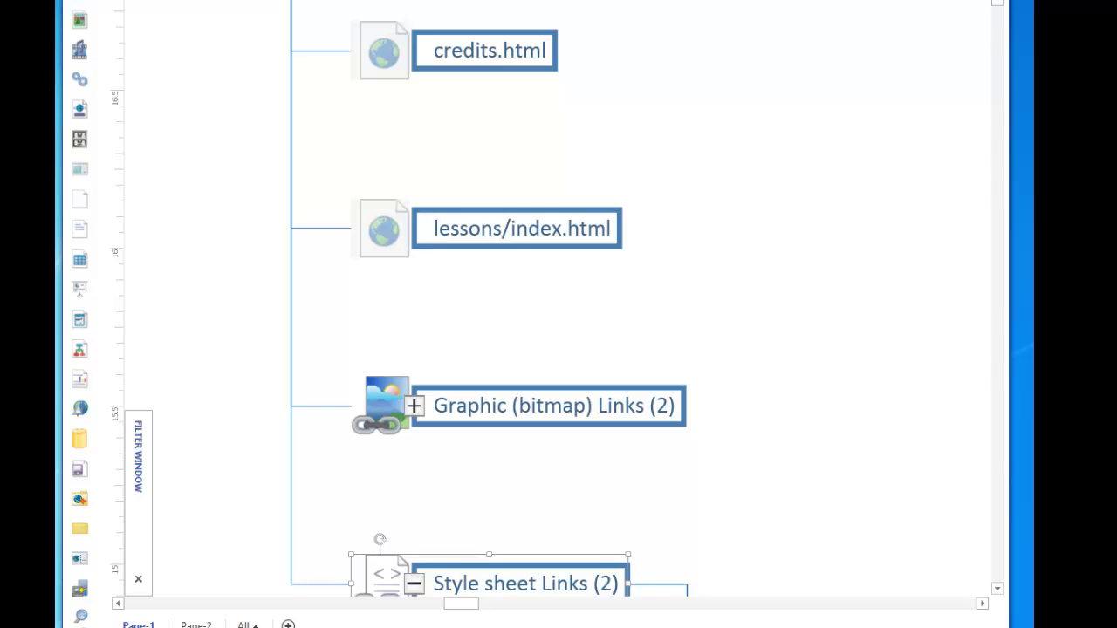
key("Escape")
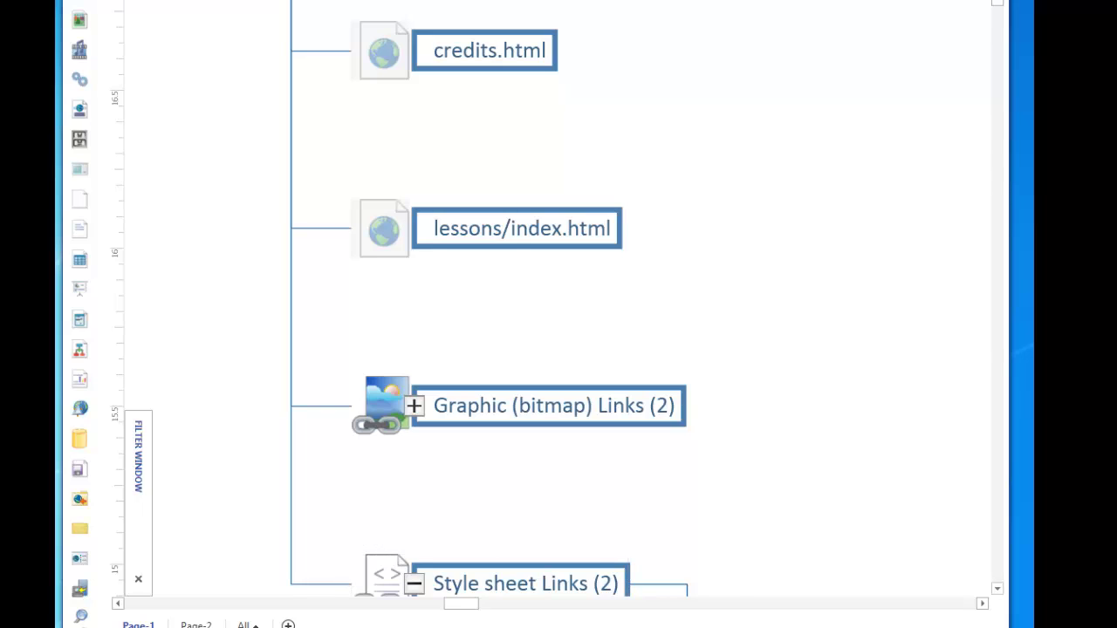
key("ctrl+shift+w")
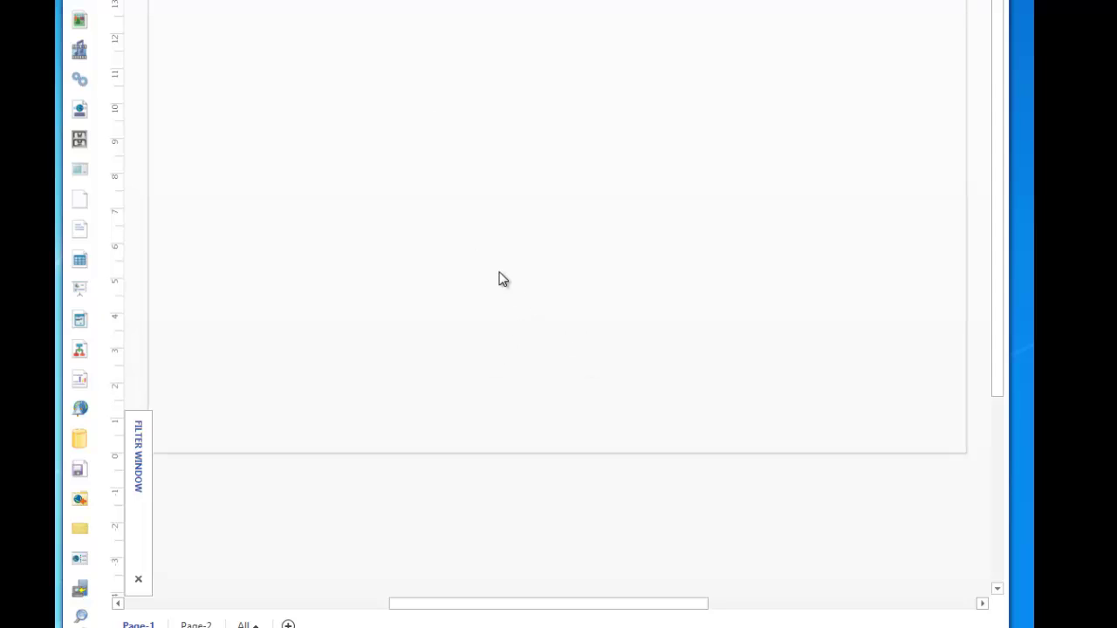